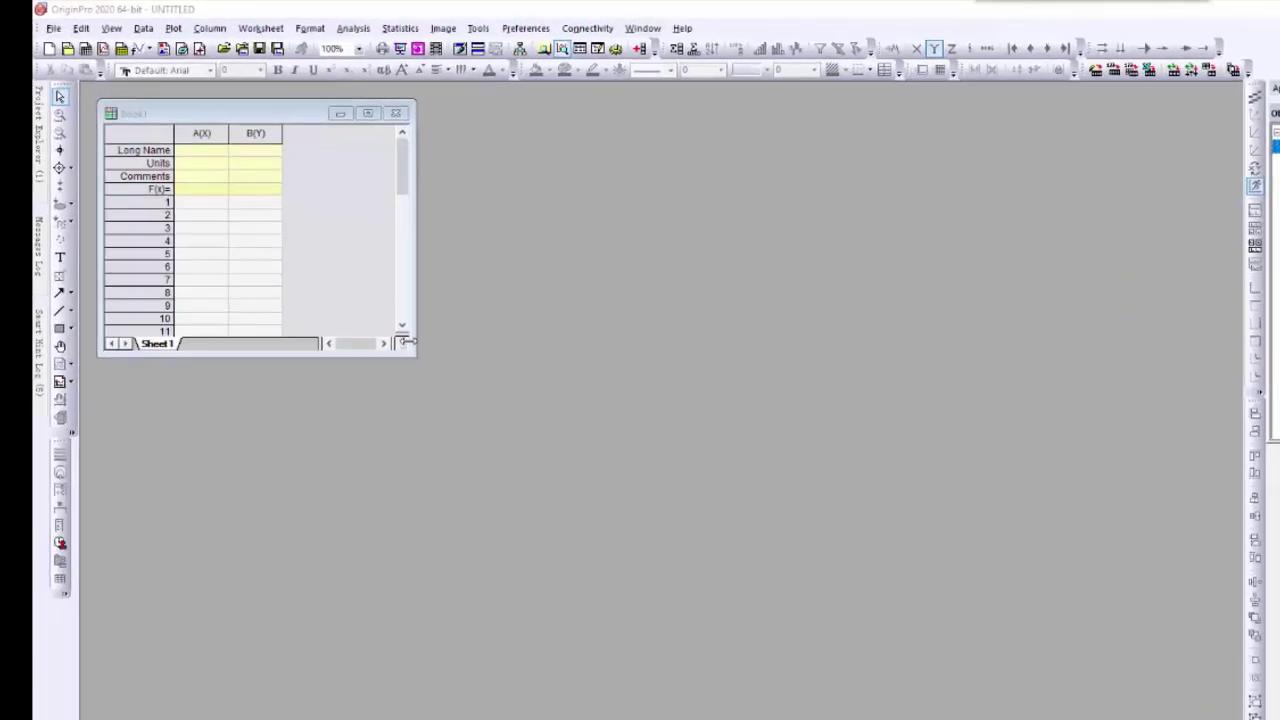
Open Data > Connect to File, showing formats such as Excel and MATLAB
click(160, 40)
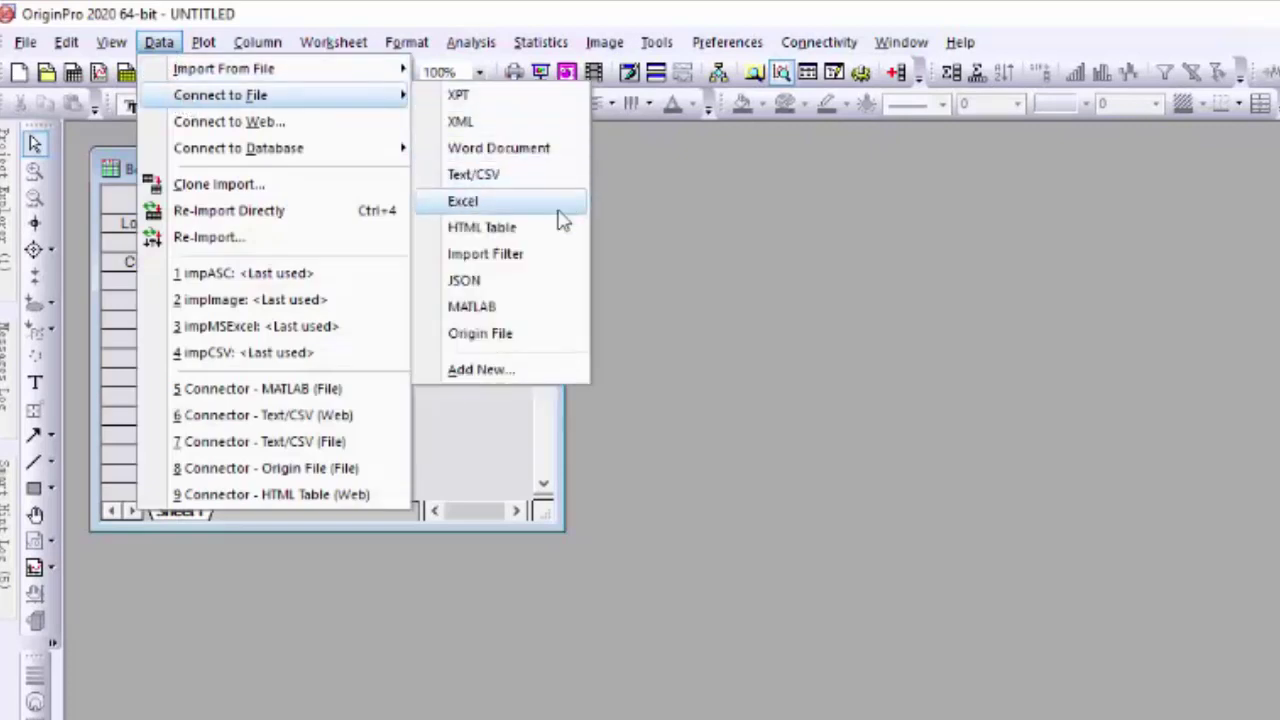
mouse_move(182, 61)
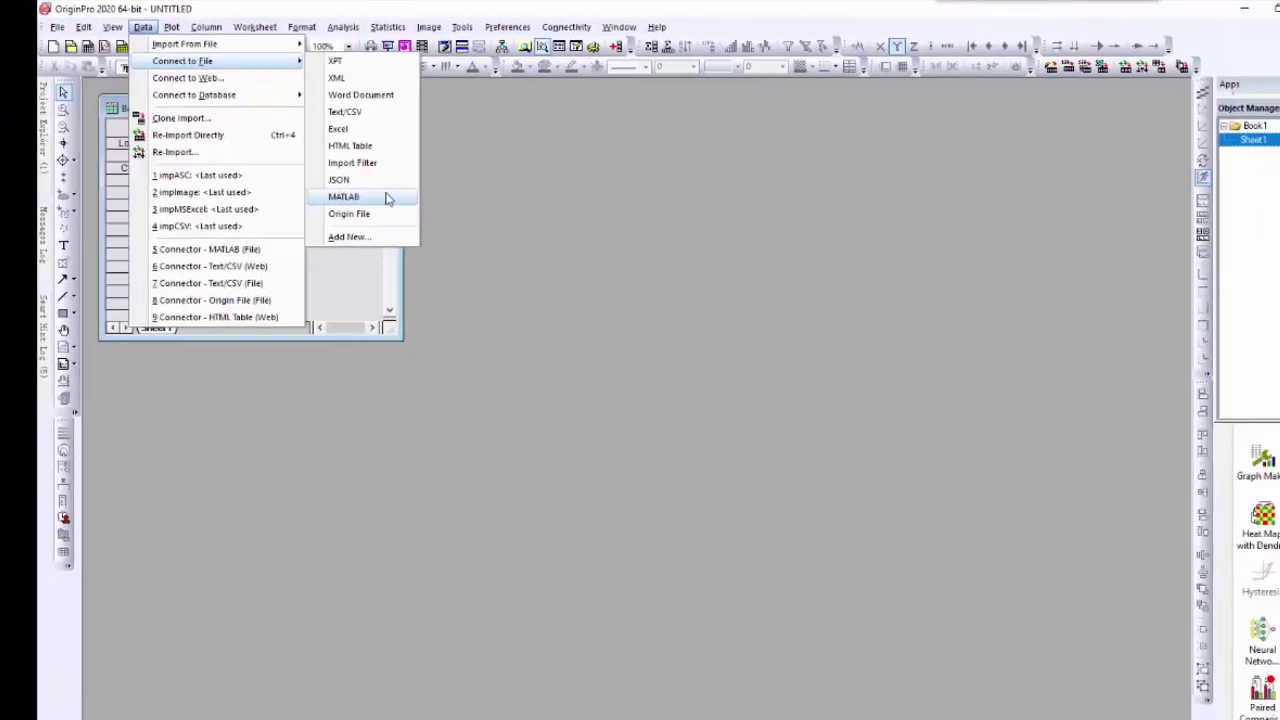
Connect to the ECGRes MATLAB file, opening it in the Data Connector Browser
click(540, 310)
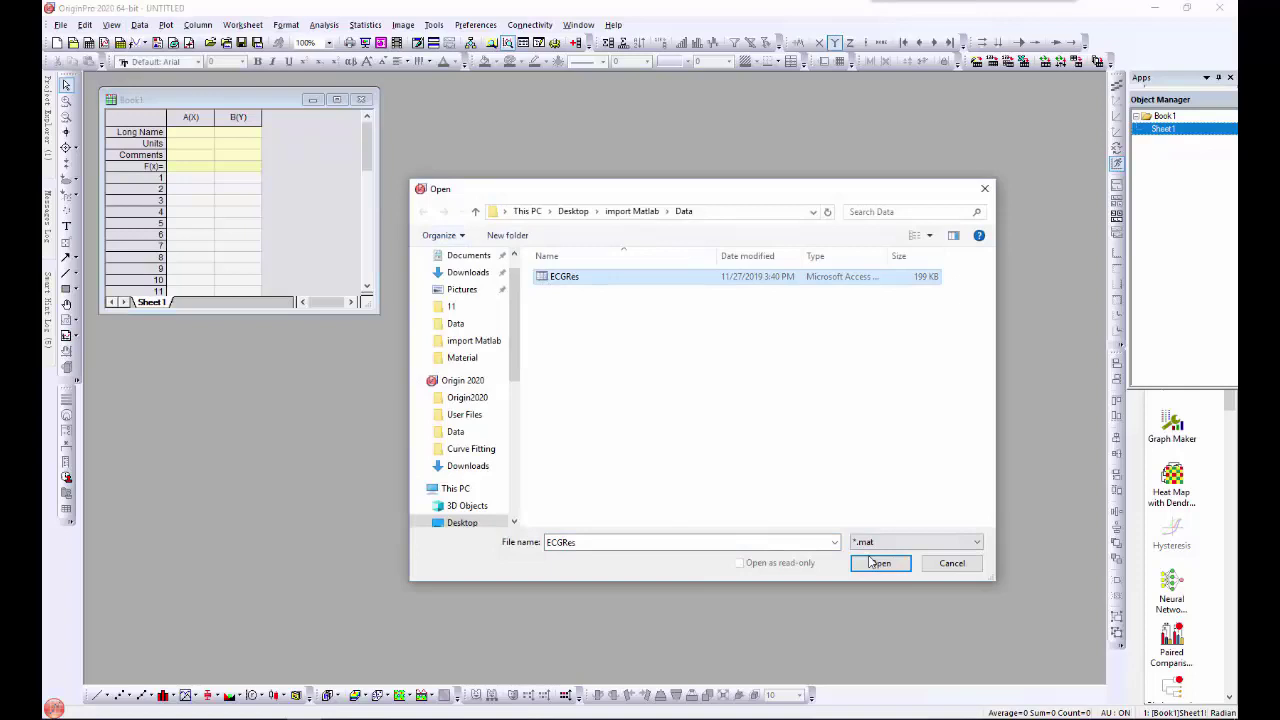
click(872, 563)
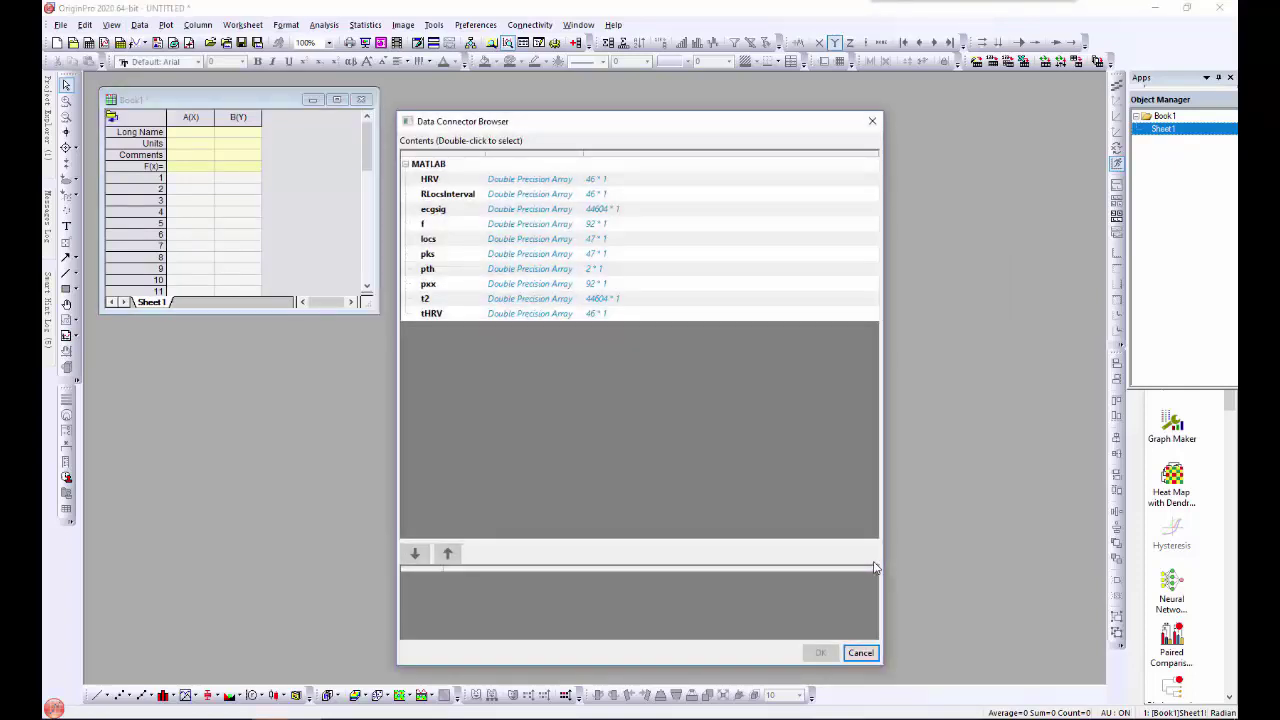
Add the t2, ecgsig, locs, pks and tHRV variables to the import list
mouse_move(687, 665)
mouse_down()
mouse_move(685, 422)
mouse_move(685, 576)
mouse_up()
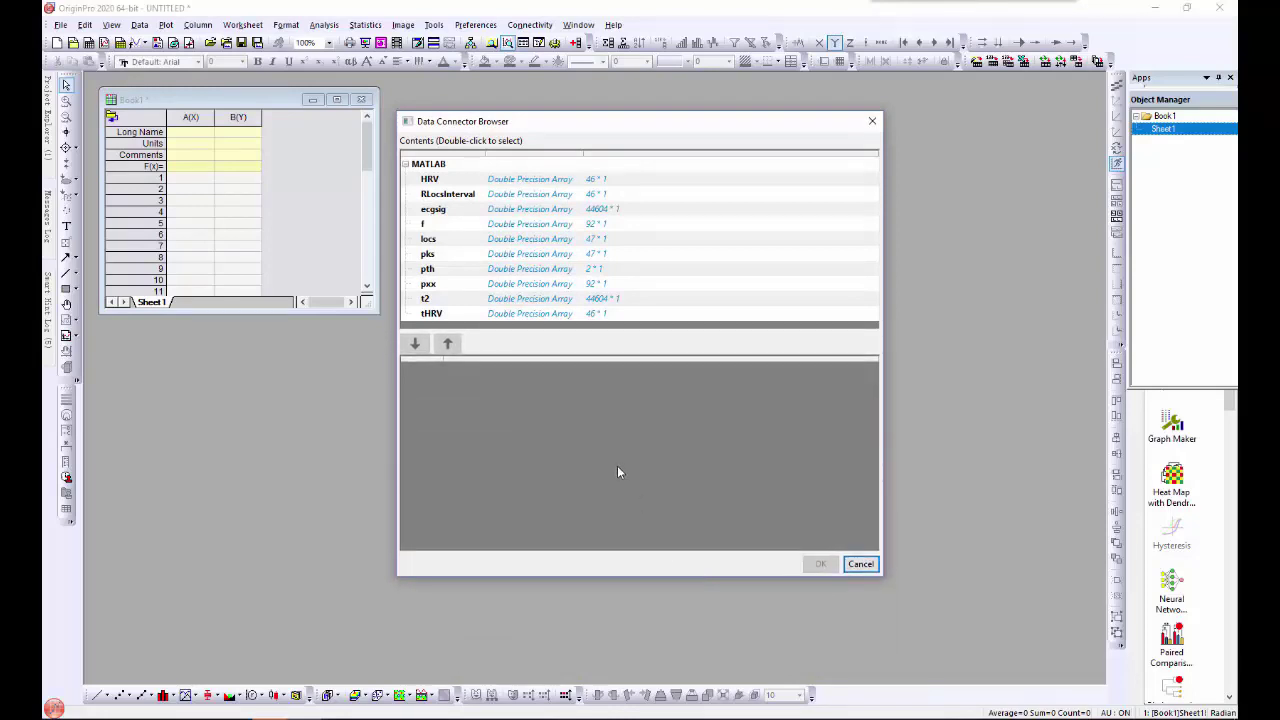
click(515, 299)
click(415, 344)
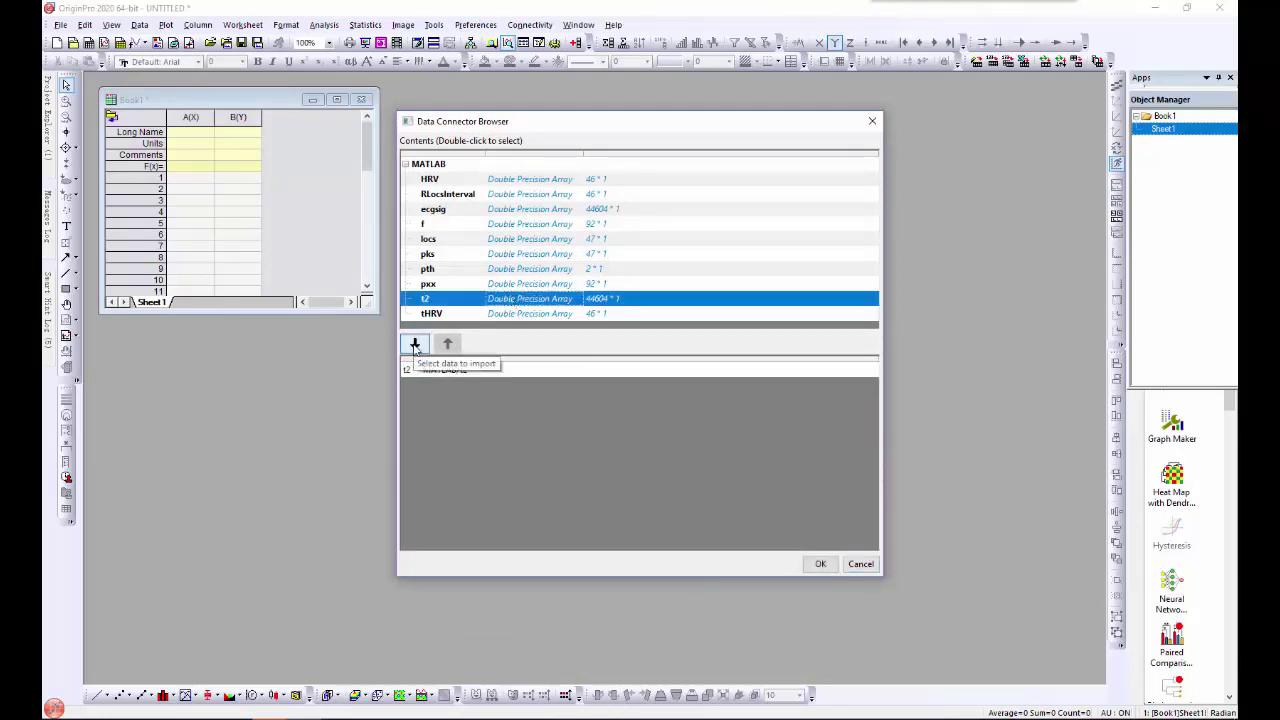
click(455, 212)
click(420, 344)
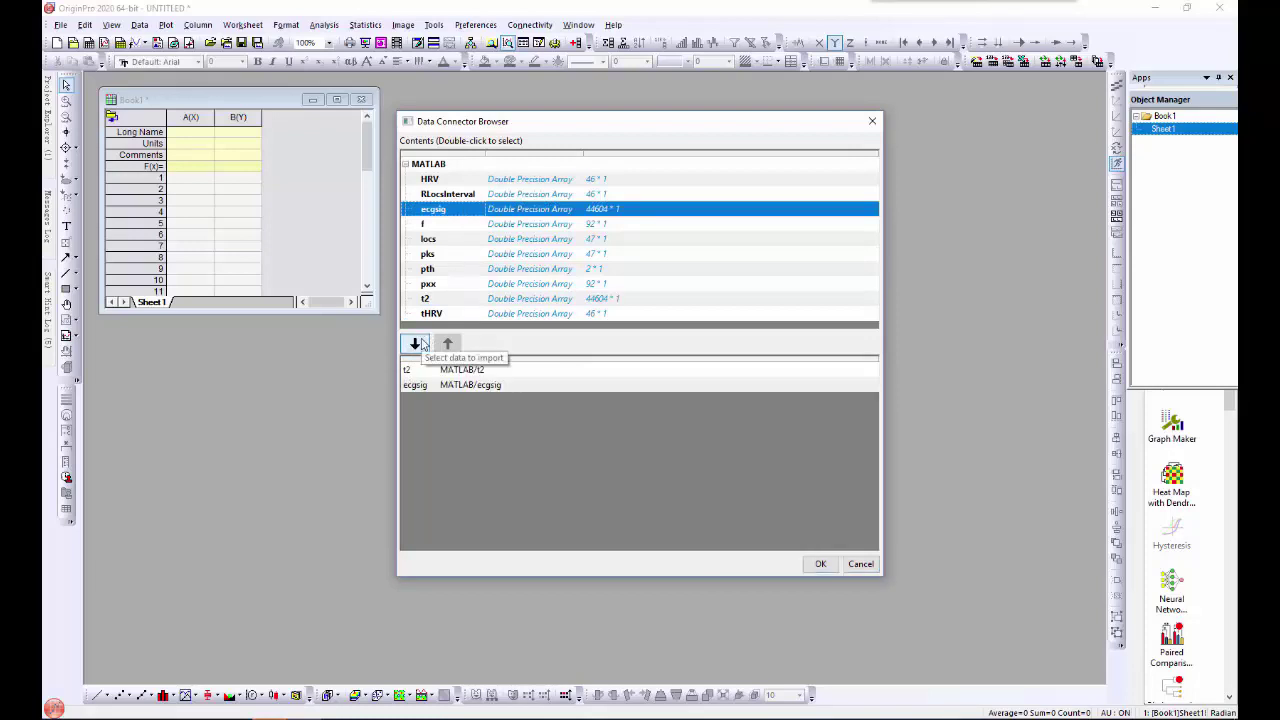
click(462, 240)
click(415, 344)
click(445, 255)
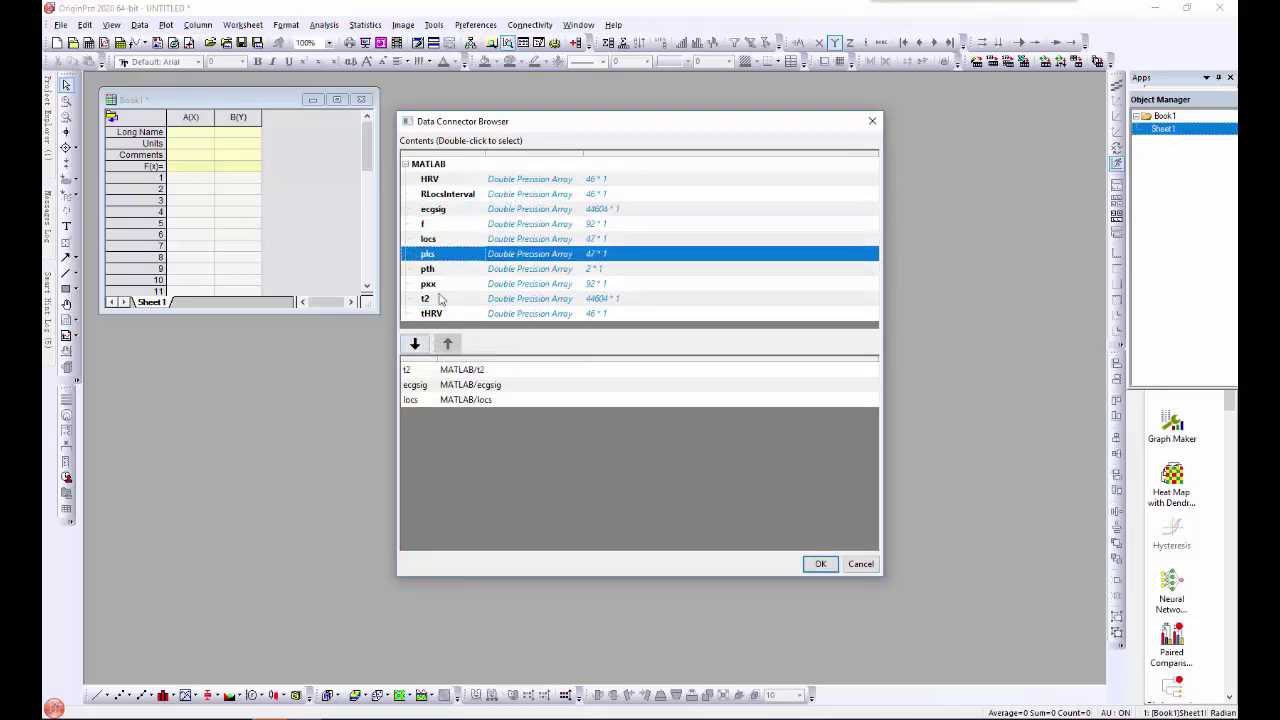
click(415, 344)
click(428, 316)
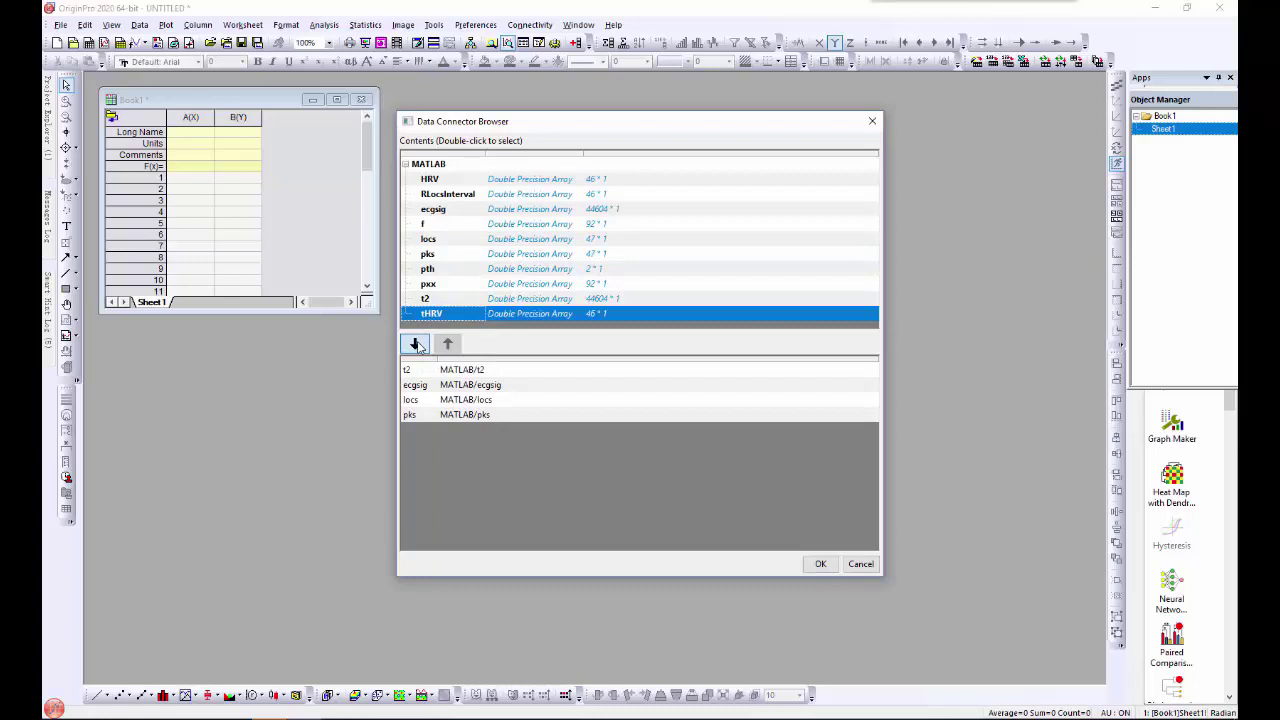
click(415, 344)
Add HRV, RLocsInterval, f, pxx and pth, then import all ten variables into Book1
click(447, 189)
click(415, 345)
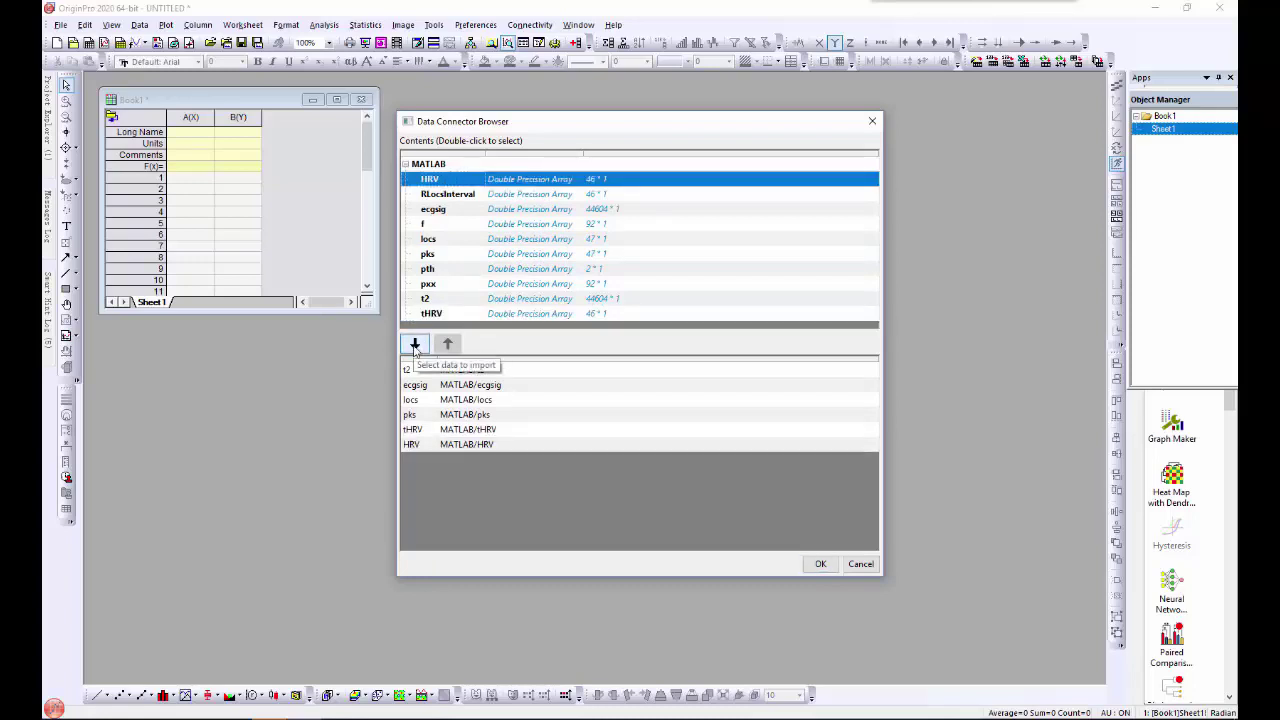
click(466, 196)
click(415, 344)
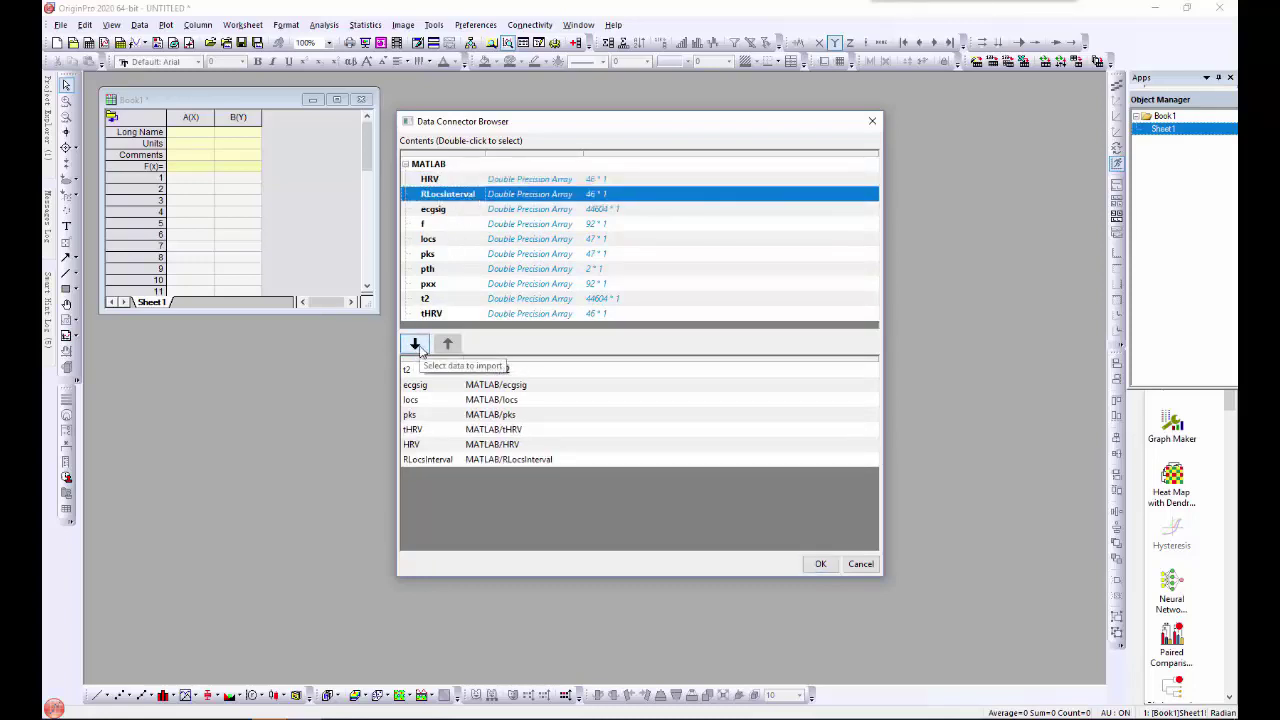
click(455, 224)
click(415, 344)
click(440, 285)
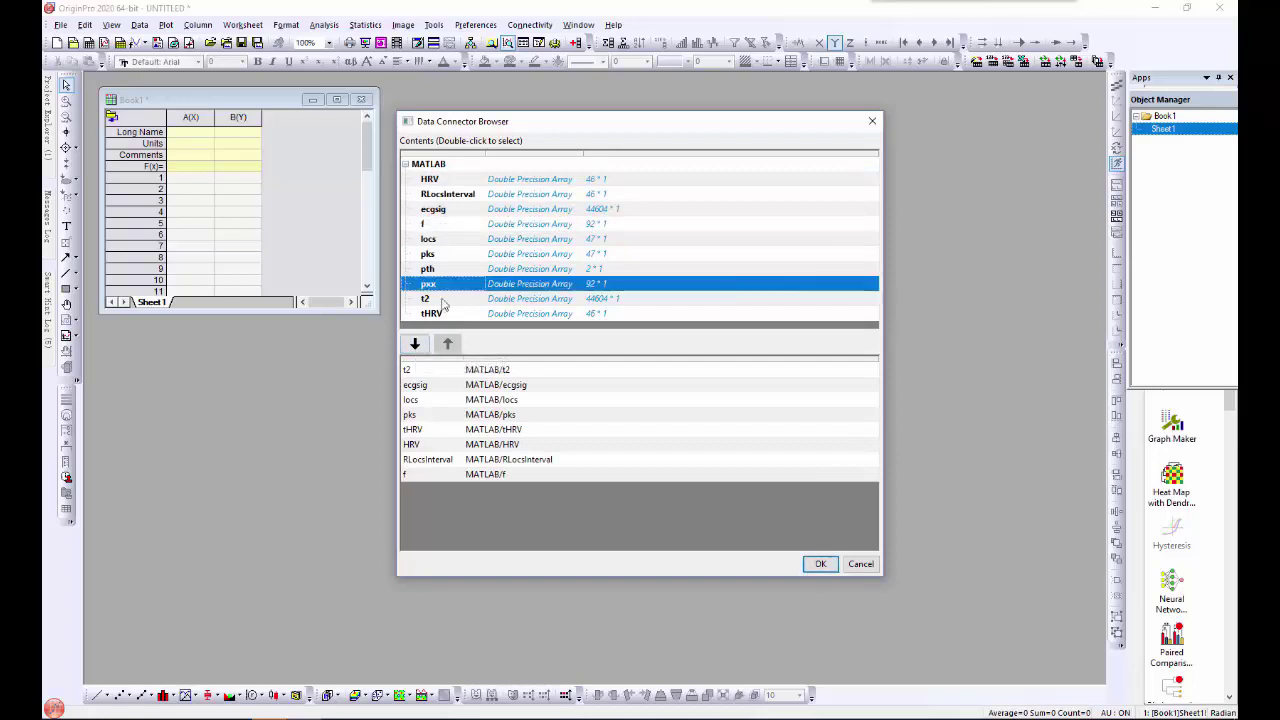
click(415, 344)
click(445, 269)
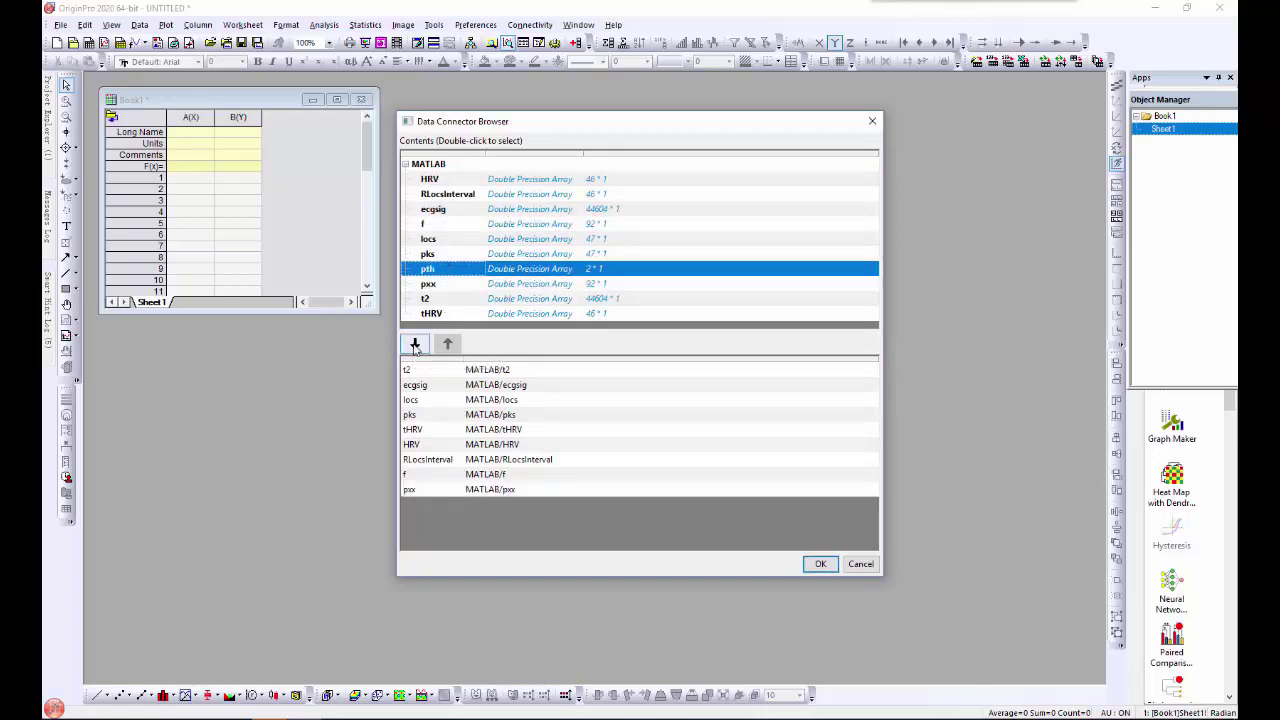
click(415, 344)
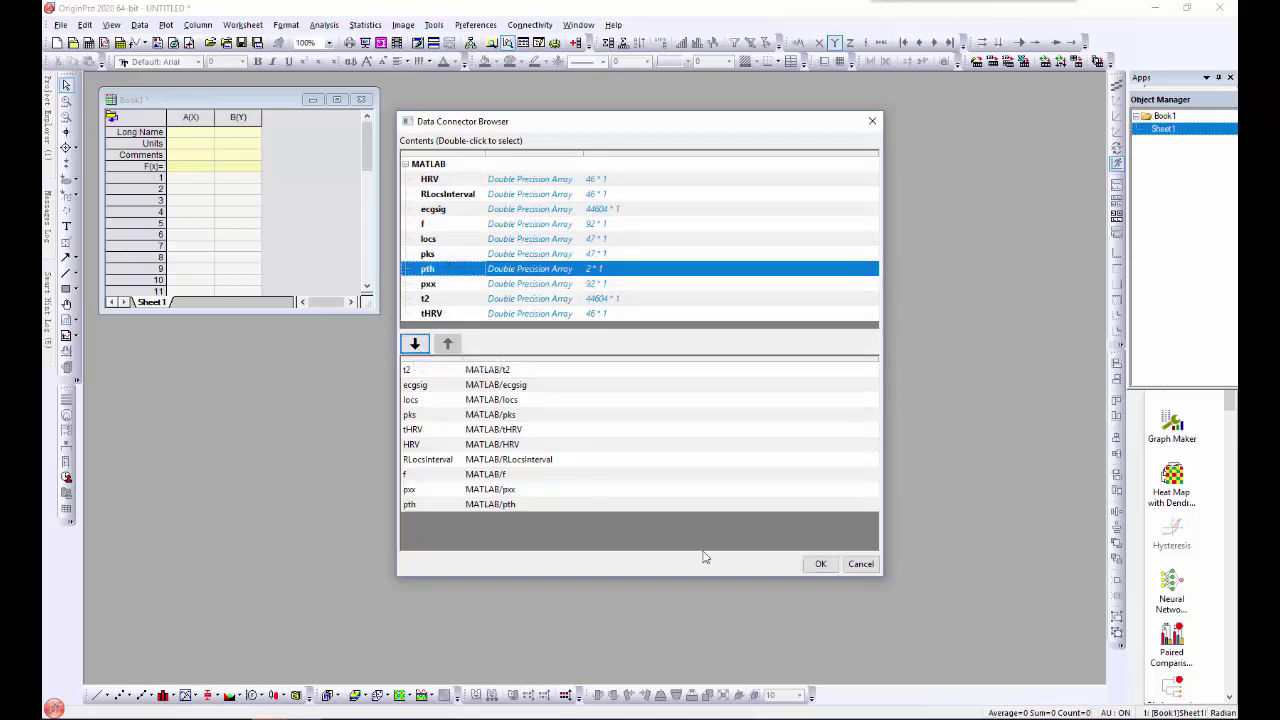
click(820, 563)
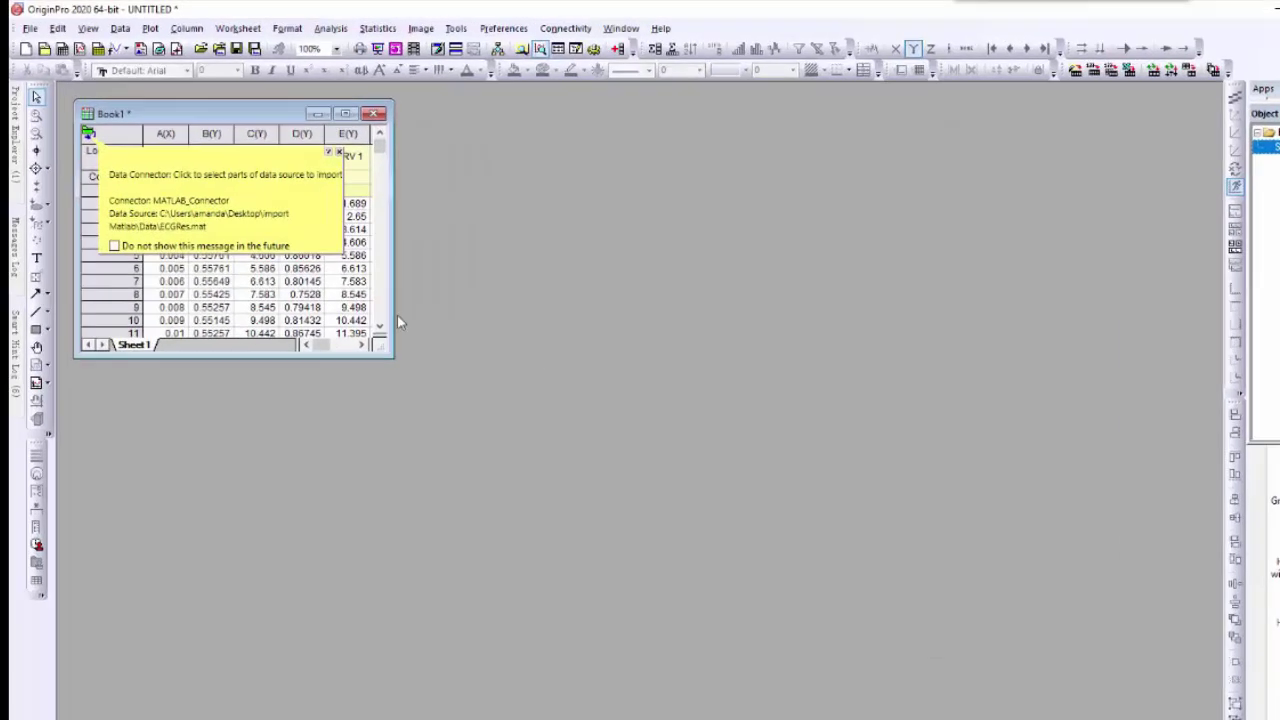
Add three new columns to Book1 and set column K to 1000*H
drag(380, 245, 804, 245)
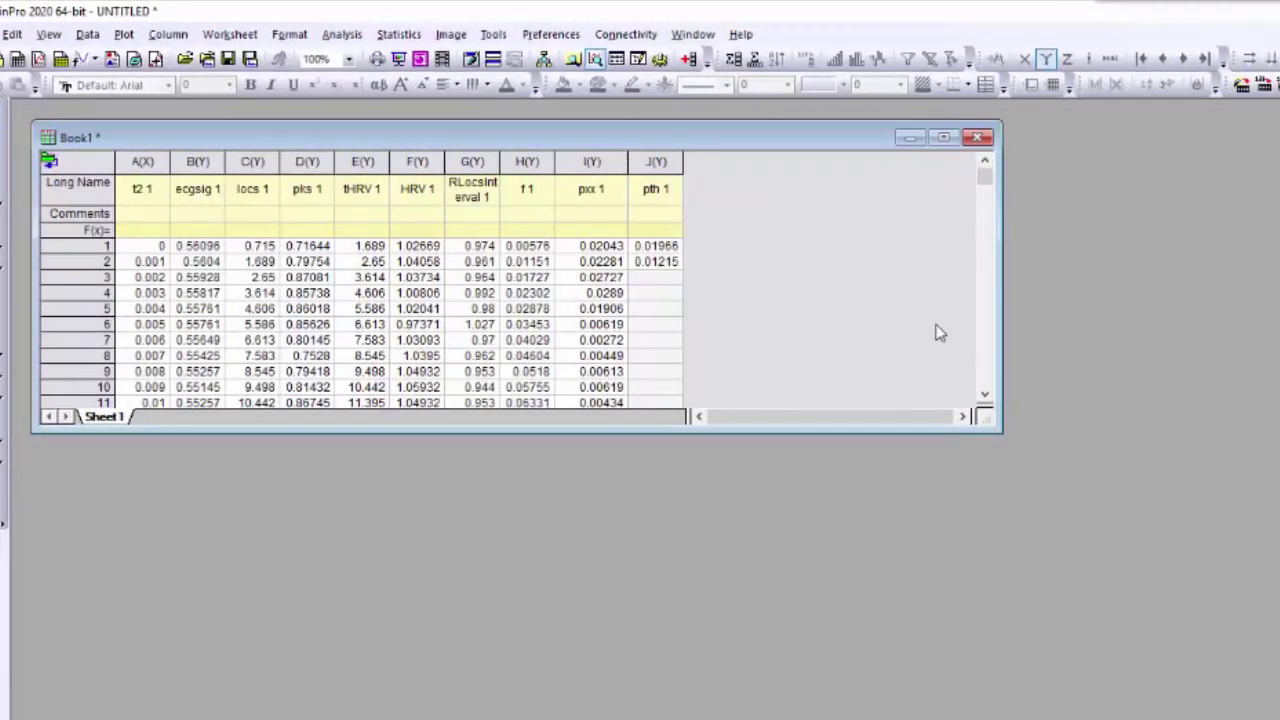
click(690, 58)
click(690, 58)
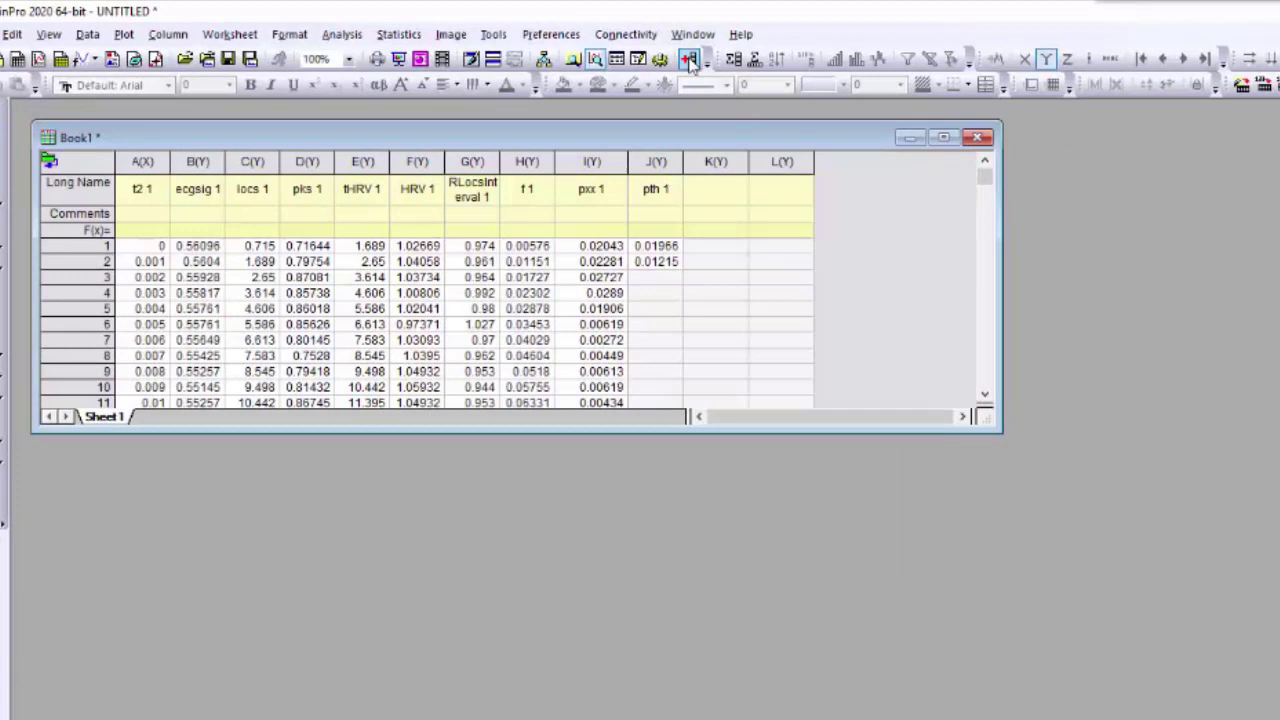
double_click(730, 232)
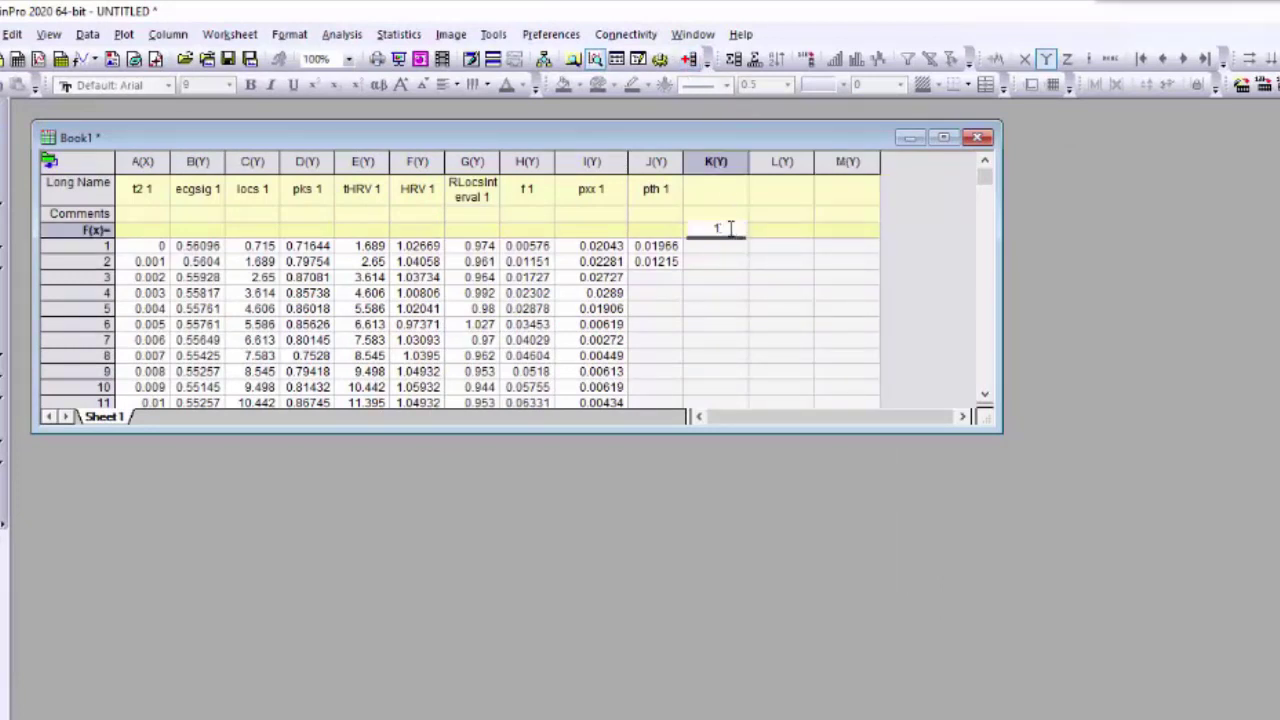
text(000*H)
key(Return)
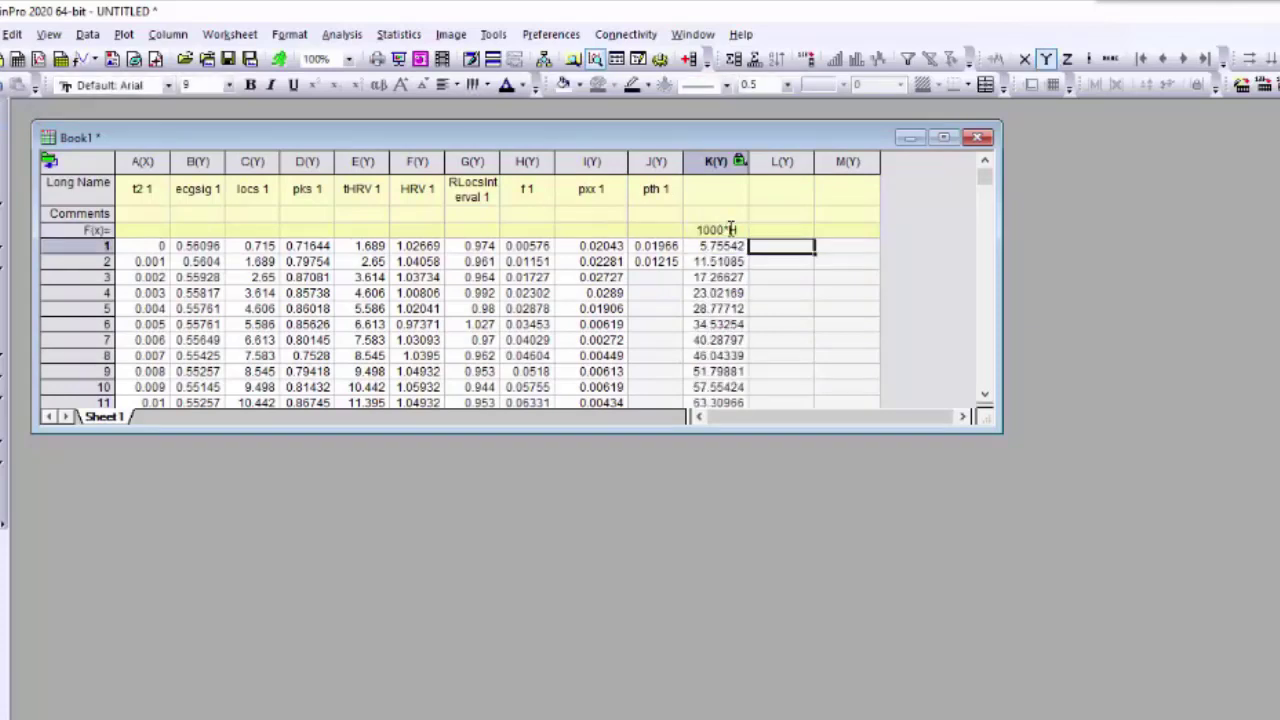
Fill column L with 10*log(I) and column M with 10*log(J)
key(Up)
text(10)
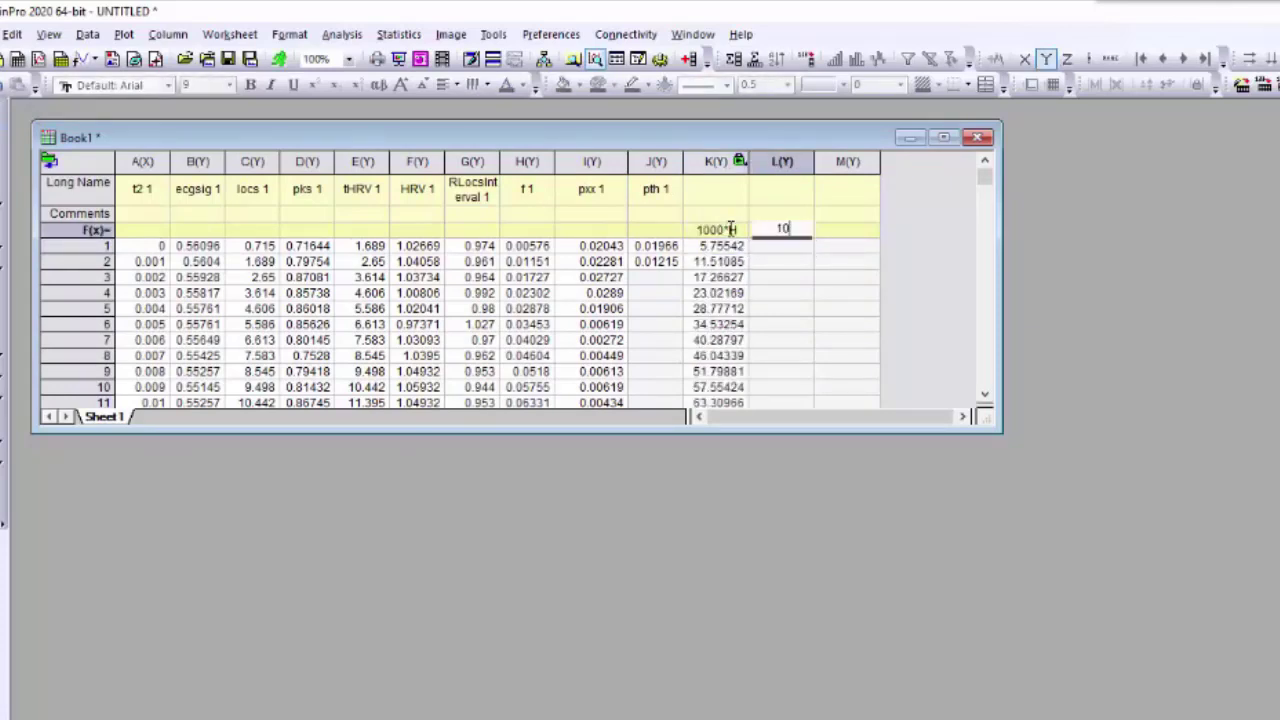
text(*log)
text(()
text(l)
text())
key(Return)
key(Tab)
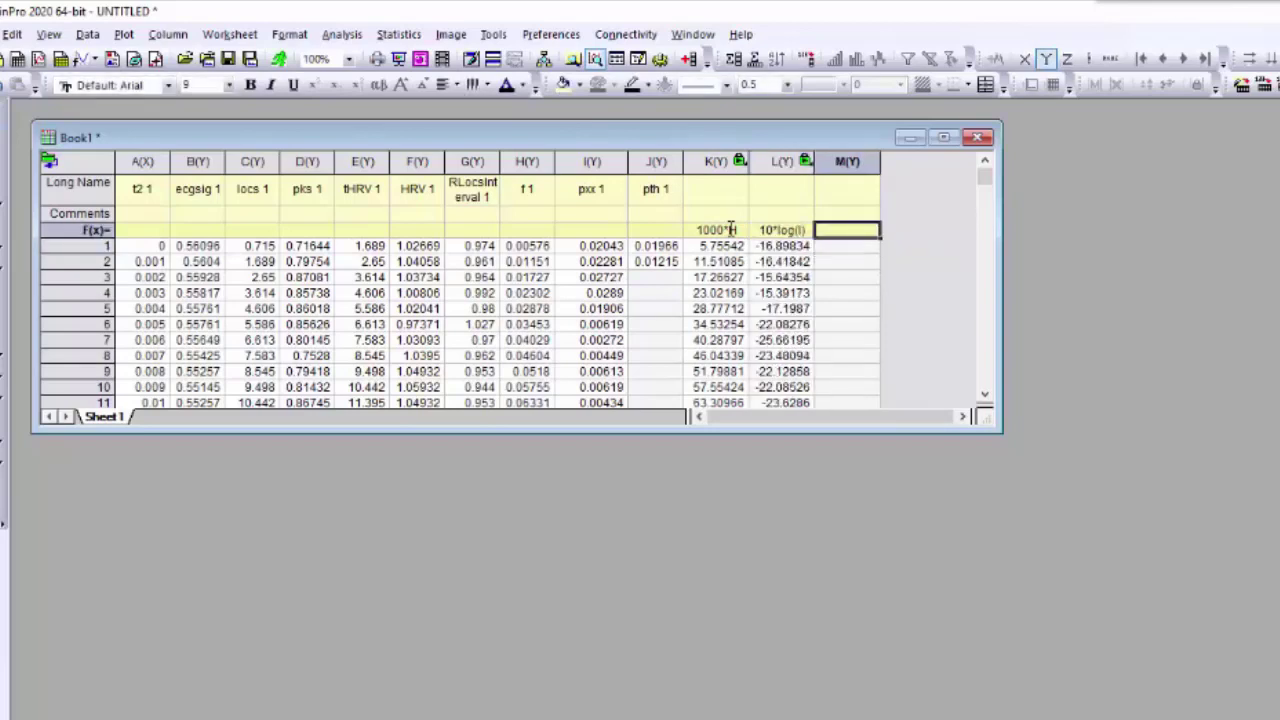
text(10)
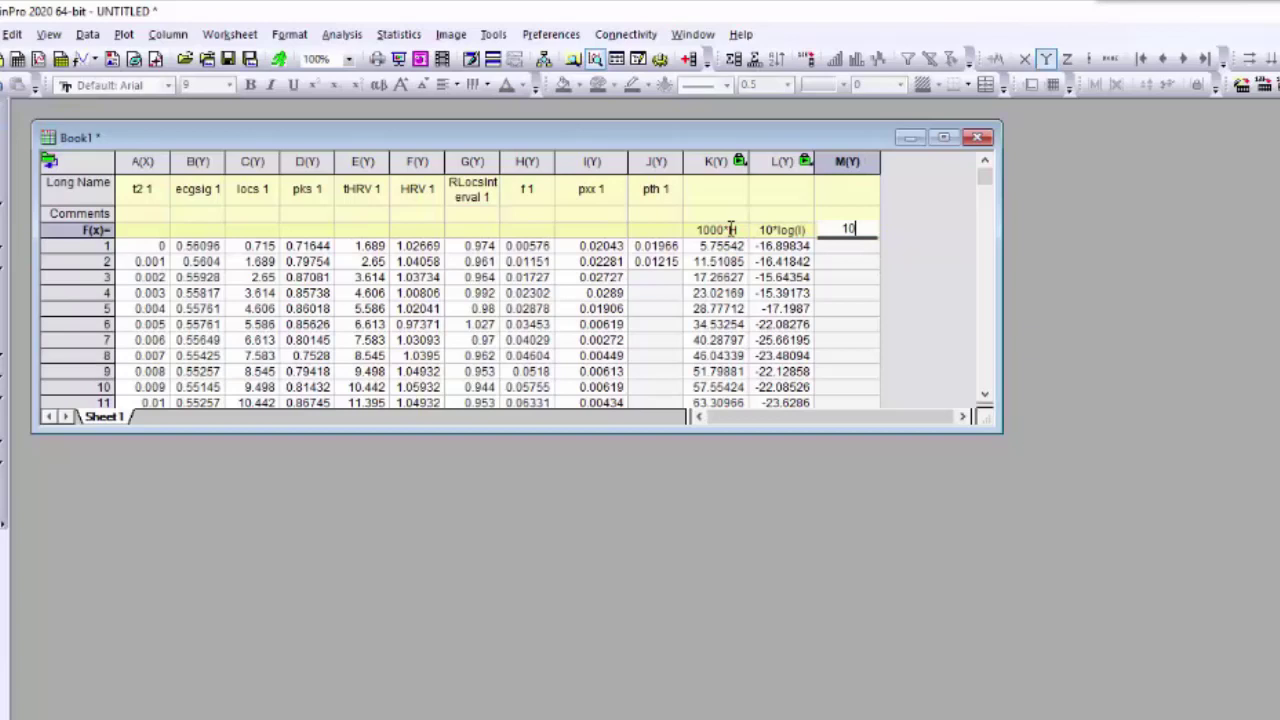
text(*log()
text(J))
key(Return)
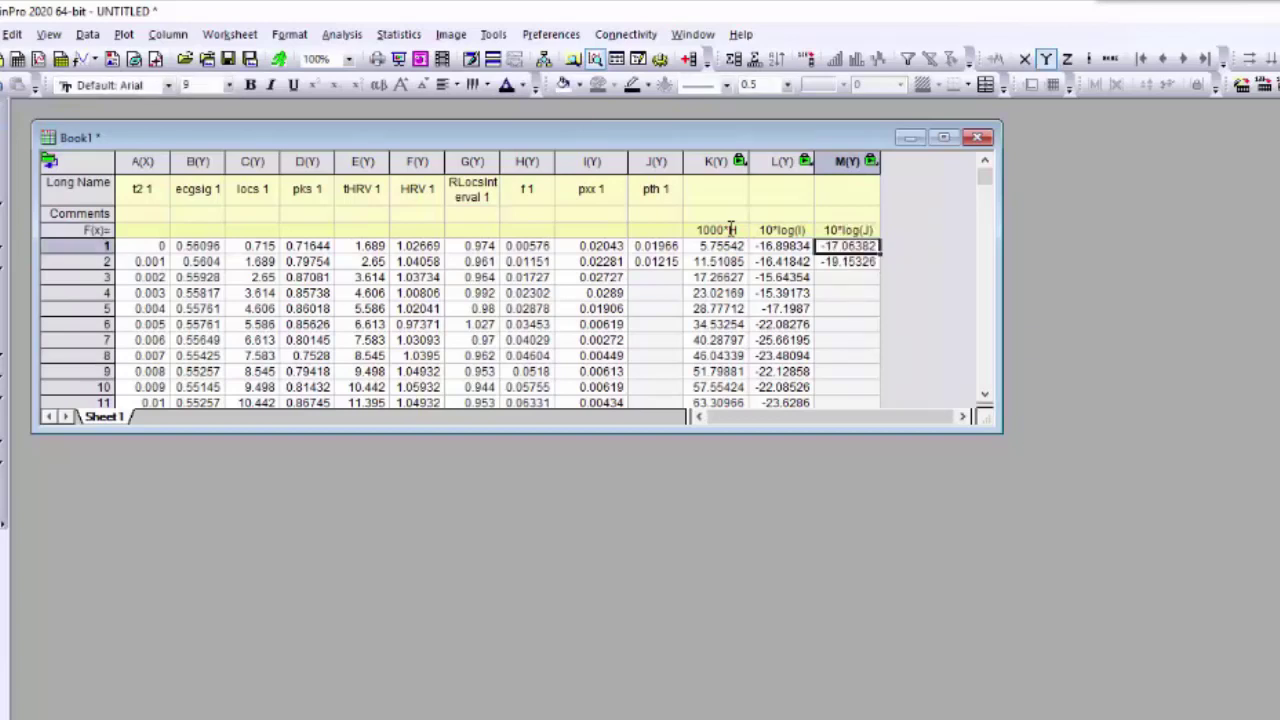
Set columns A, C, E, H and K of Book1 as X columns
click(918, 283)
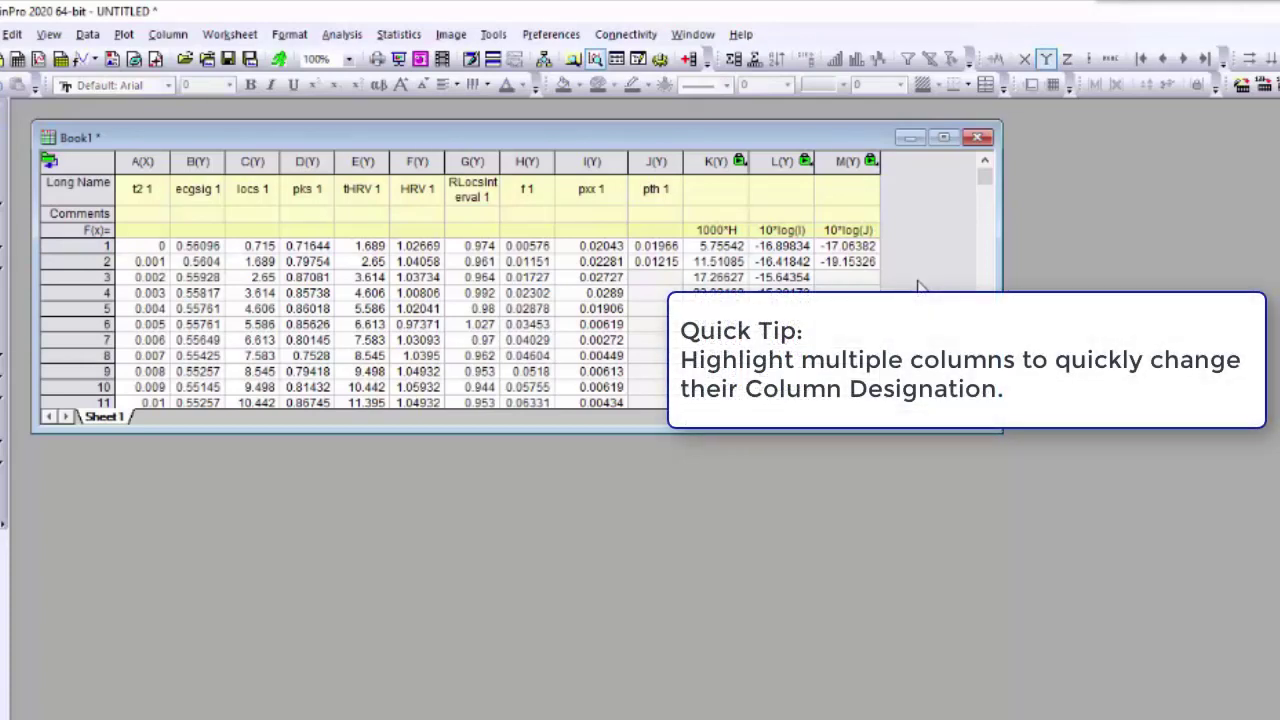
click(136, 161)
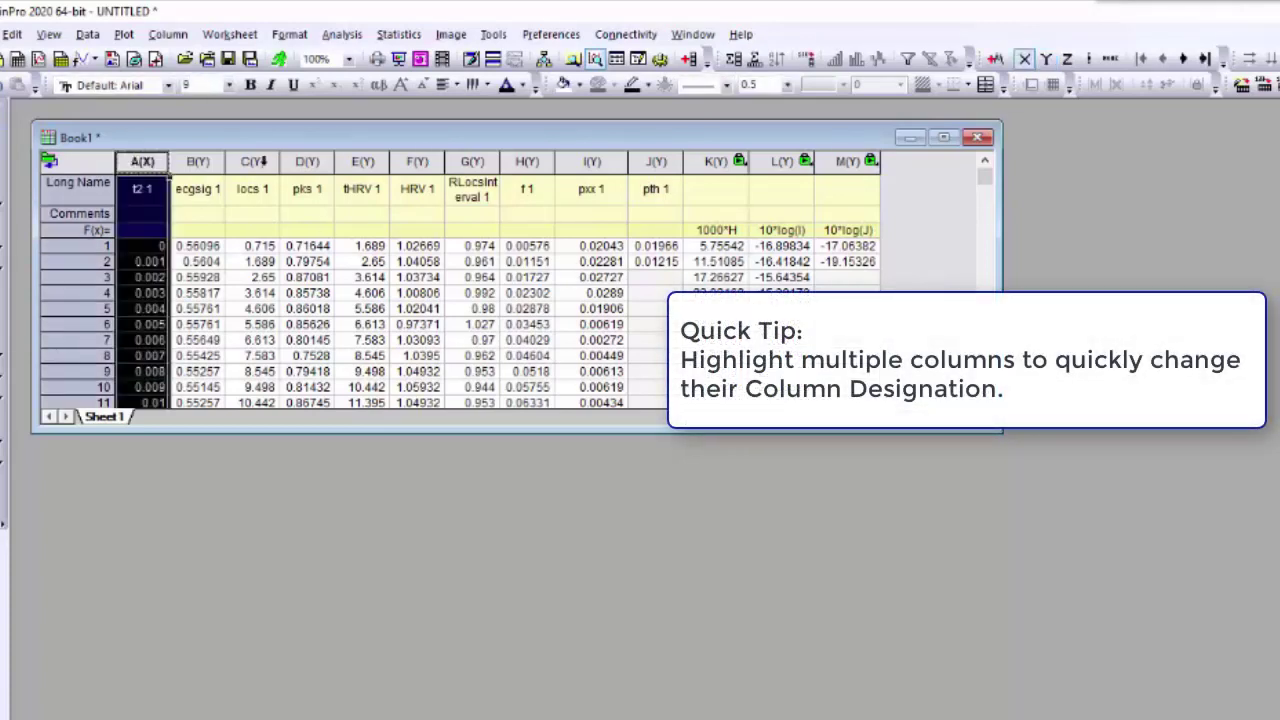
ctrl+click(262, 162)
ctrl+click(362, 163)
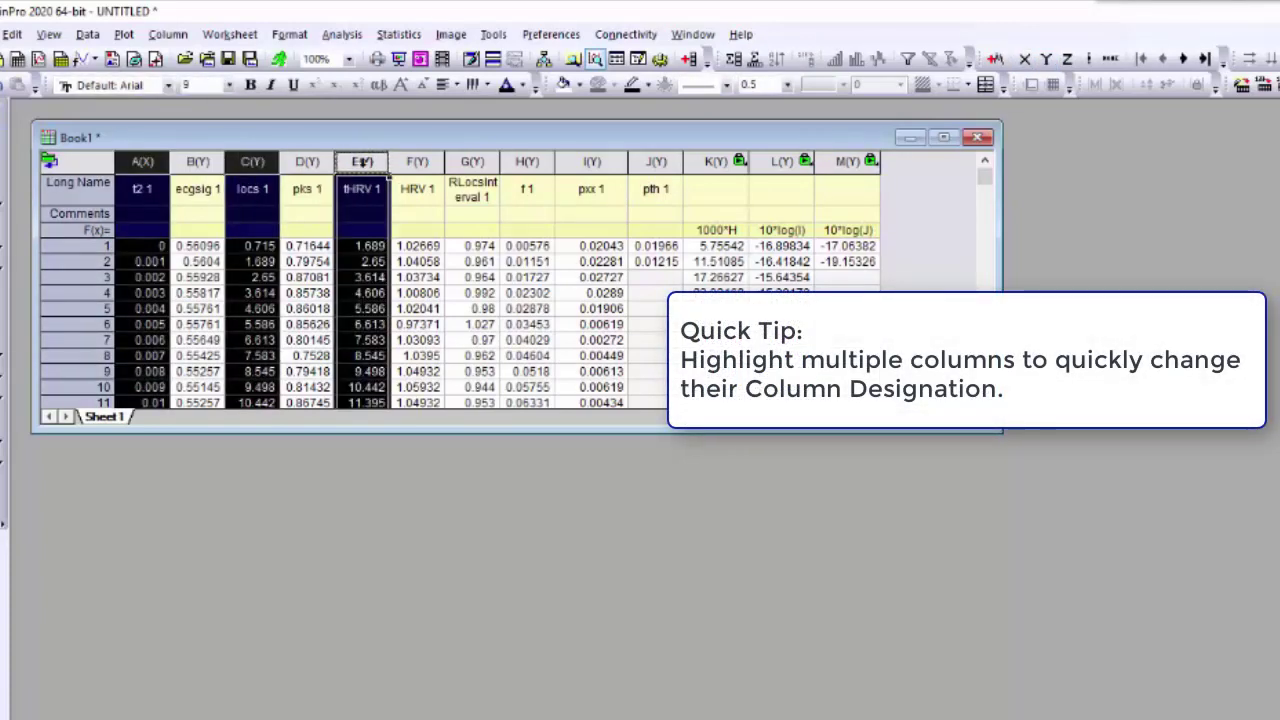
ctrl+click(533, 161)
ctrl+click(724, 158)
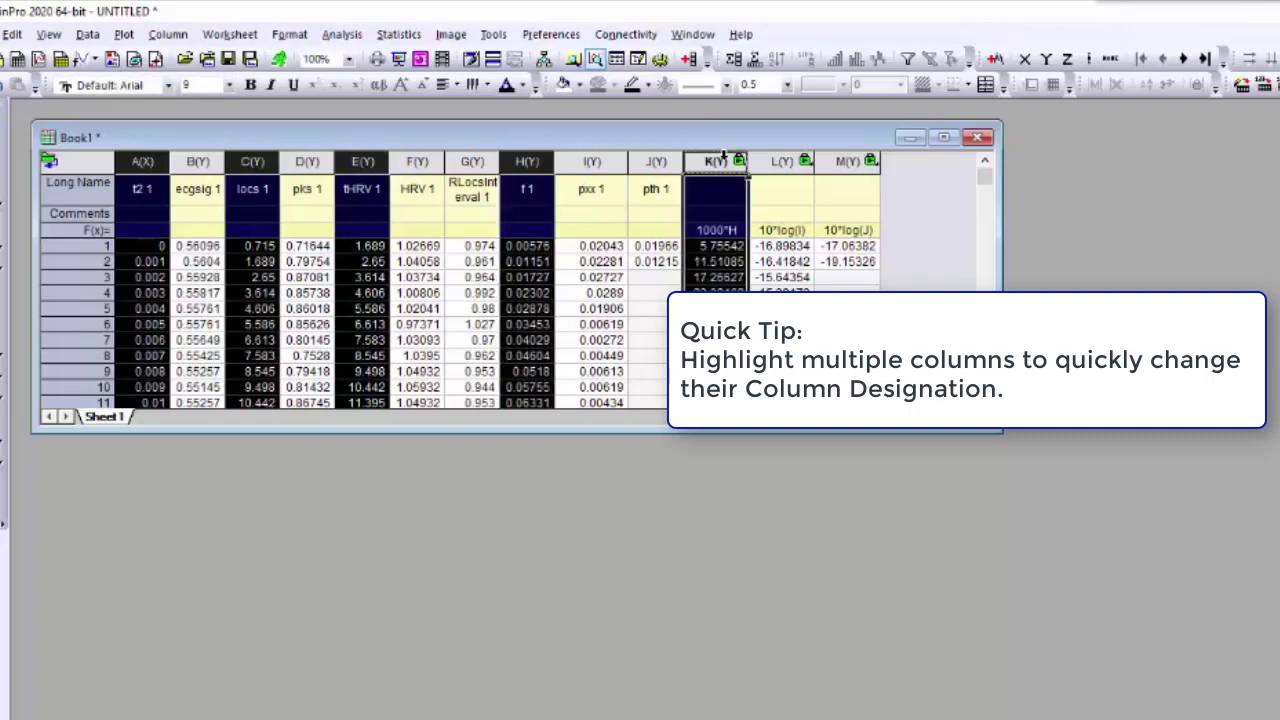
click(1024, 59)
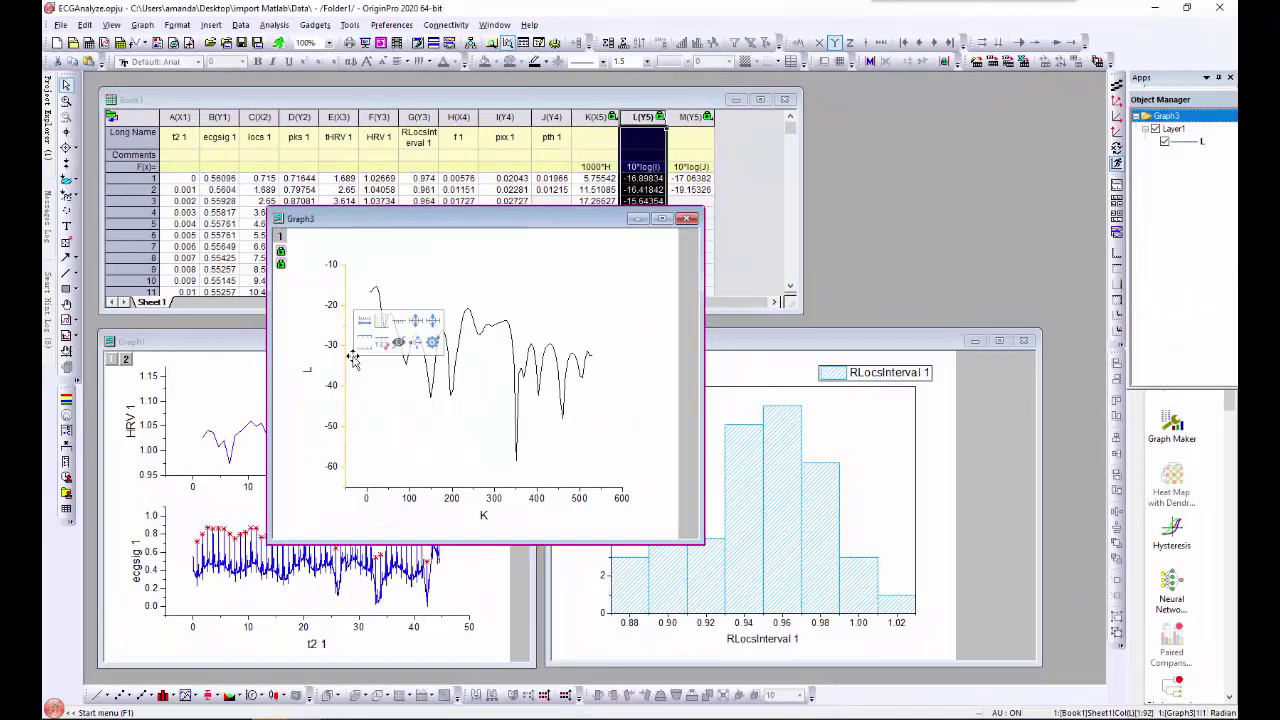
Turn on horizontal and vertical gridlines in Graph3
click(381, 321)
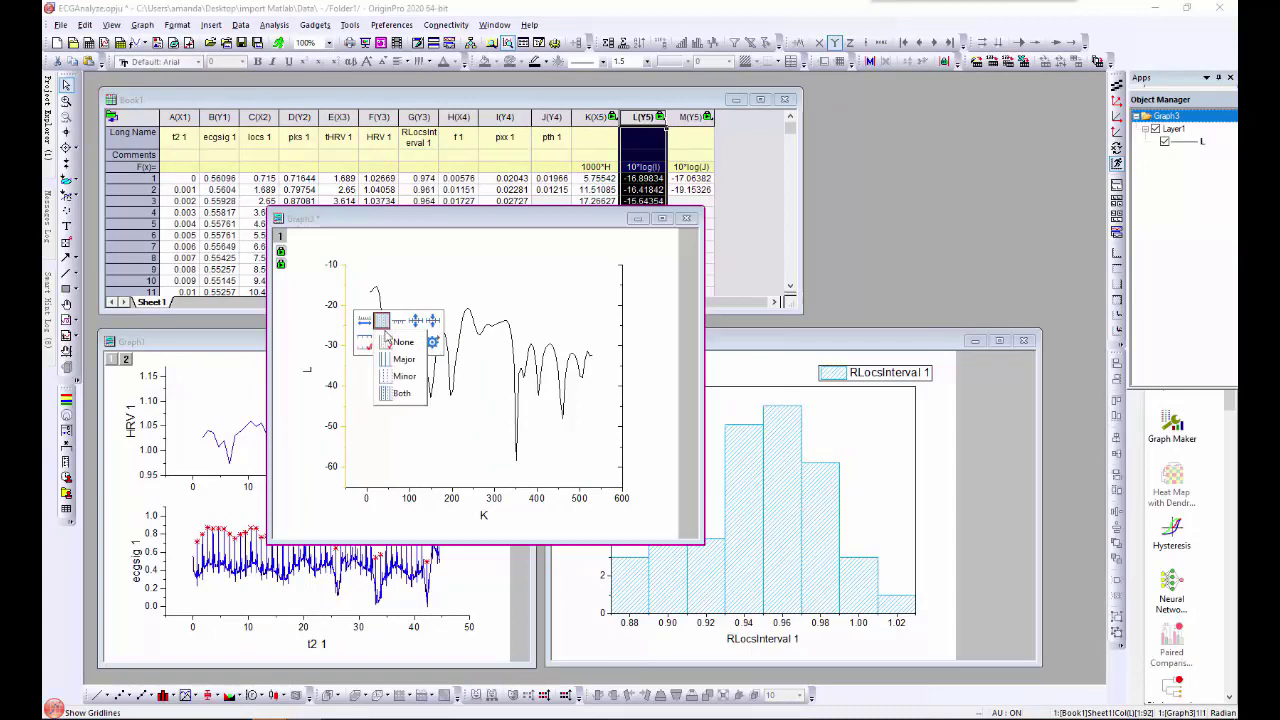
click(397, 393)
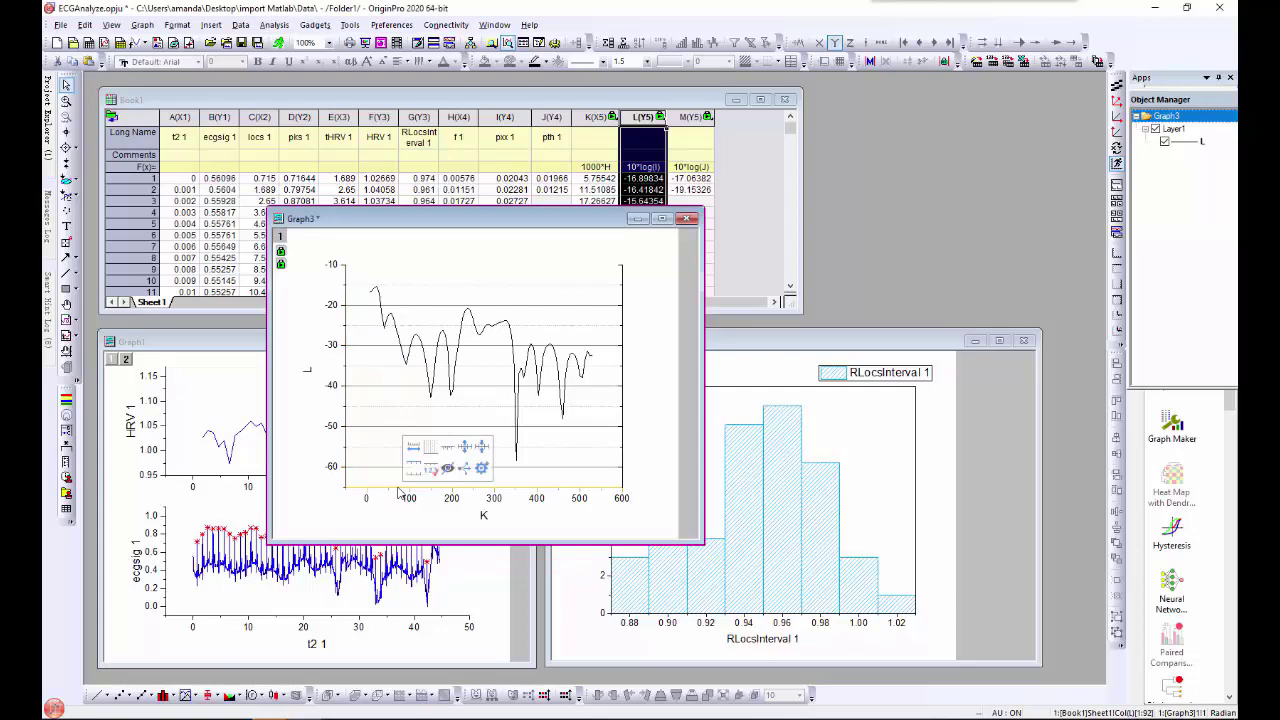
click(430, 446)
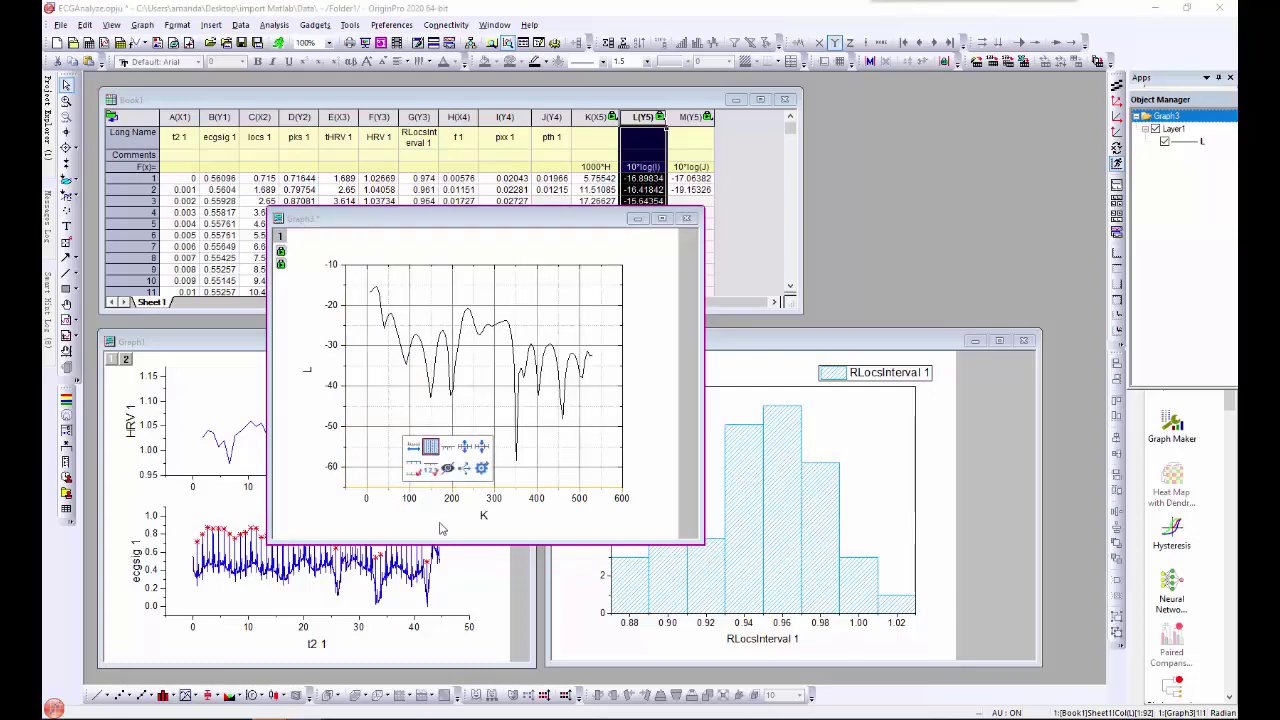
Color the L-versus-K curve in Graph3 blue
click(485, 330)
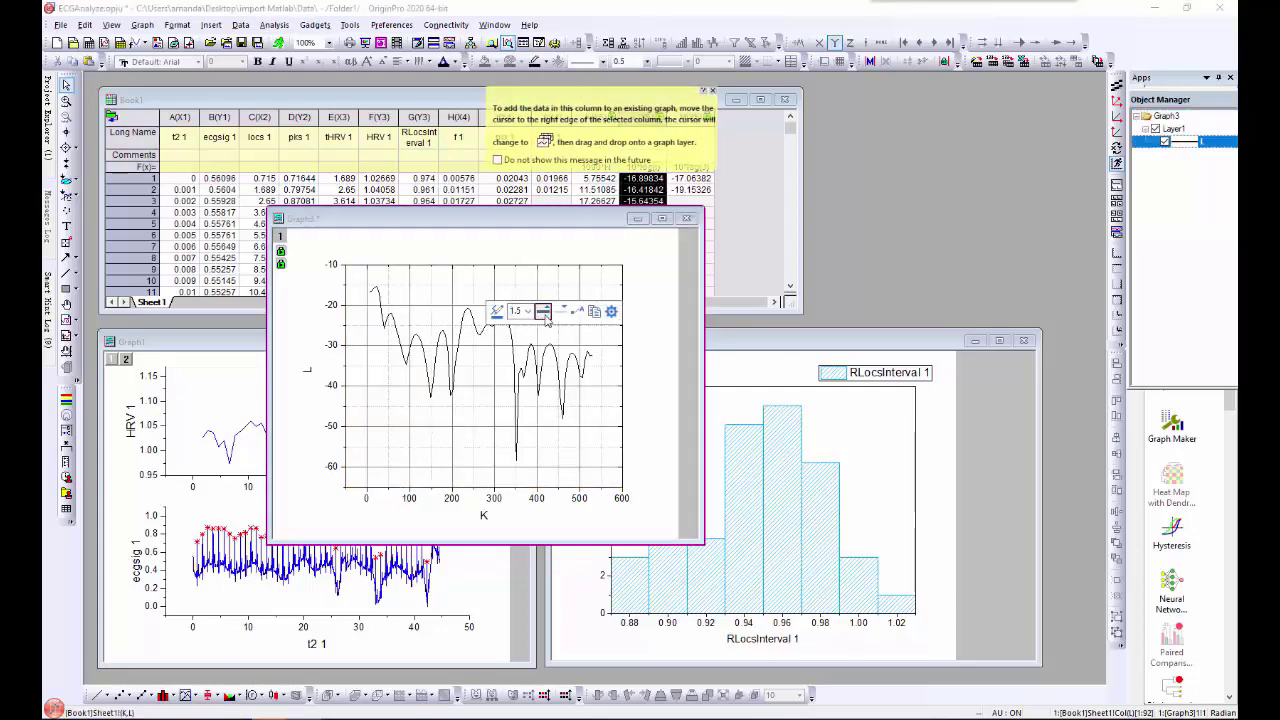
click(496, 311)
click(542, 356)
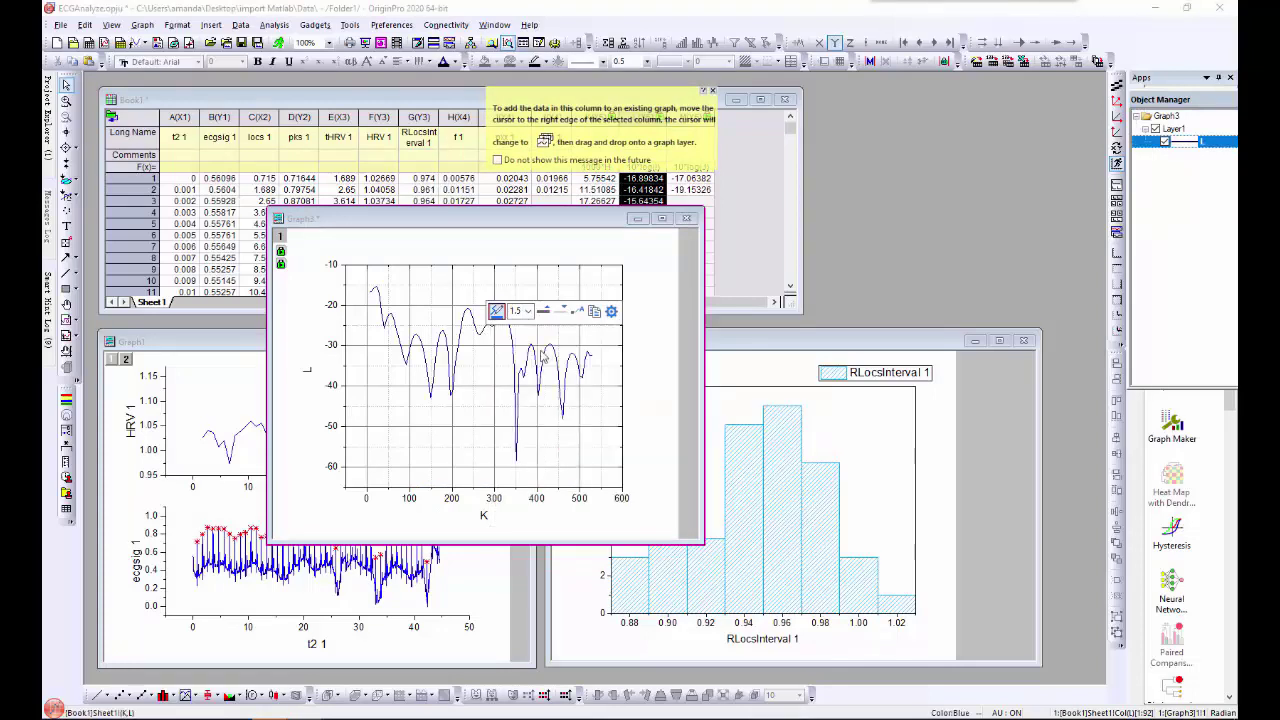
click(651, 390)
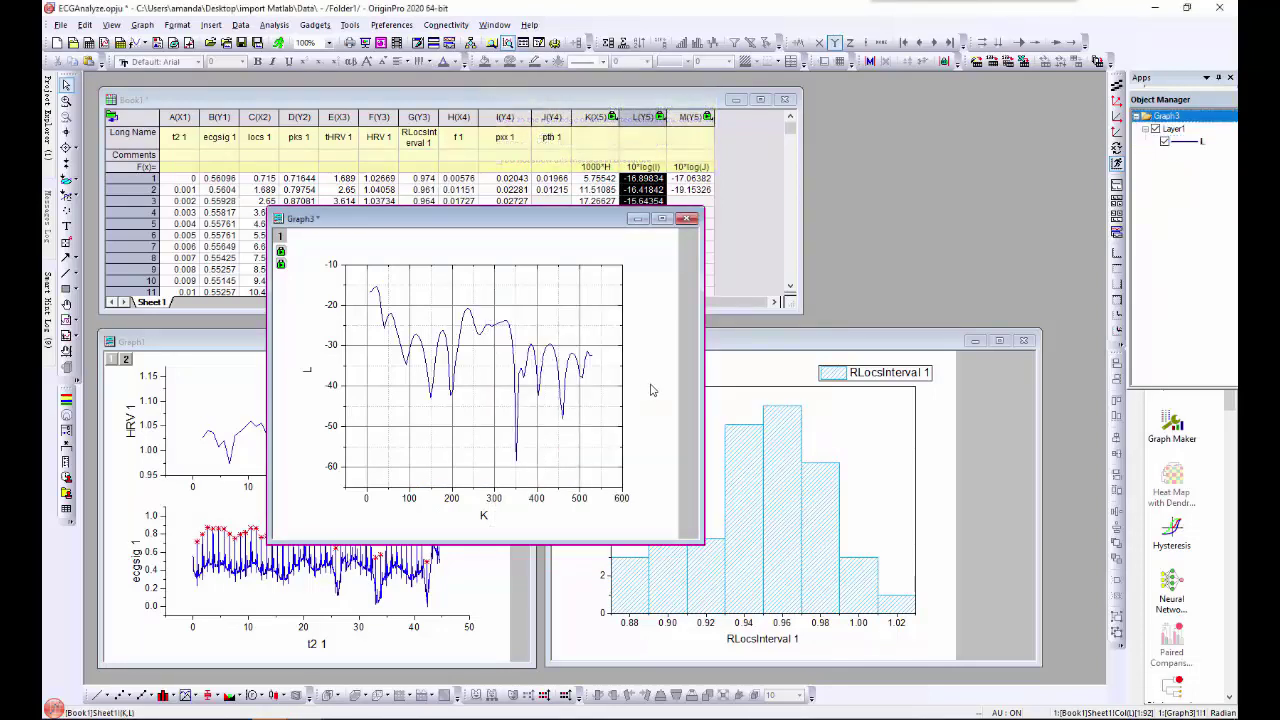
click(346, 346)
Use Book1 column M as the value source for the vertical-axis reference lines
double_click(348, 346)
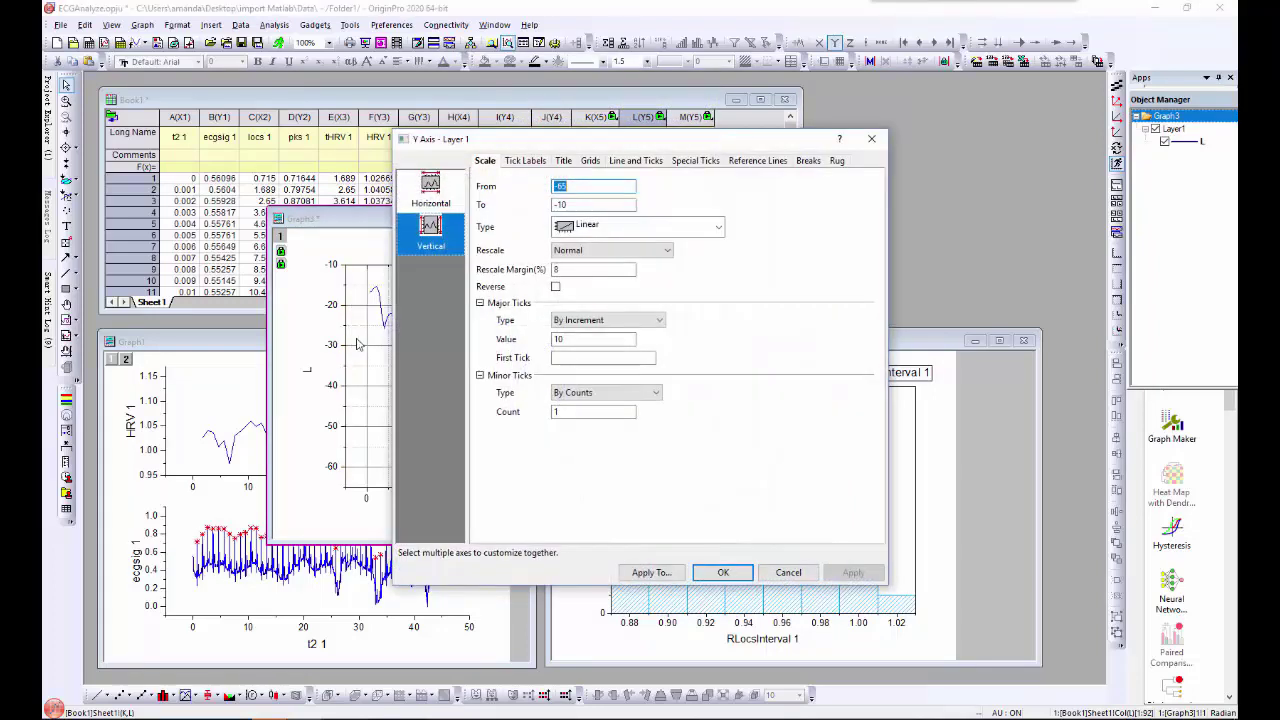
click(754, 166)
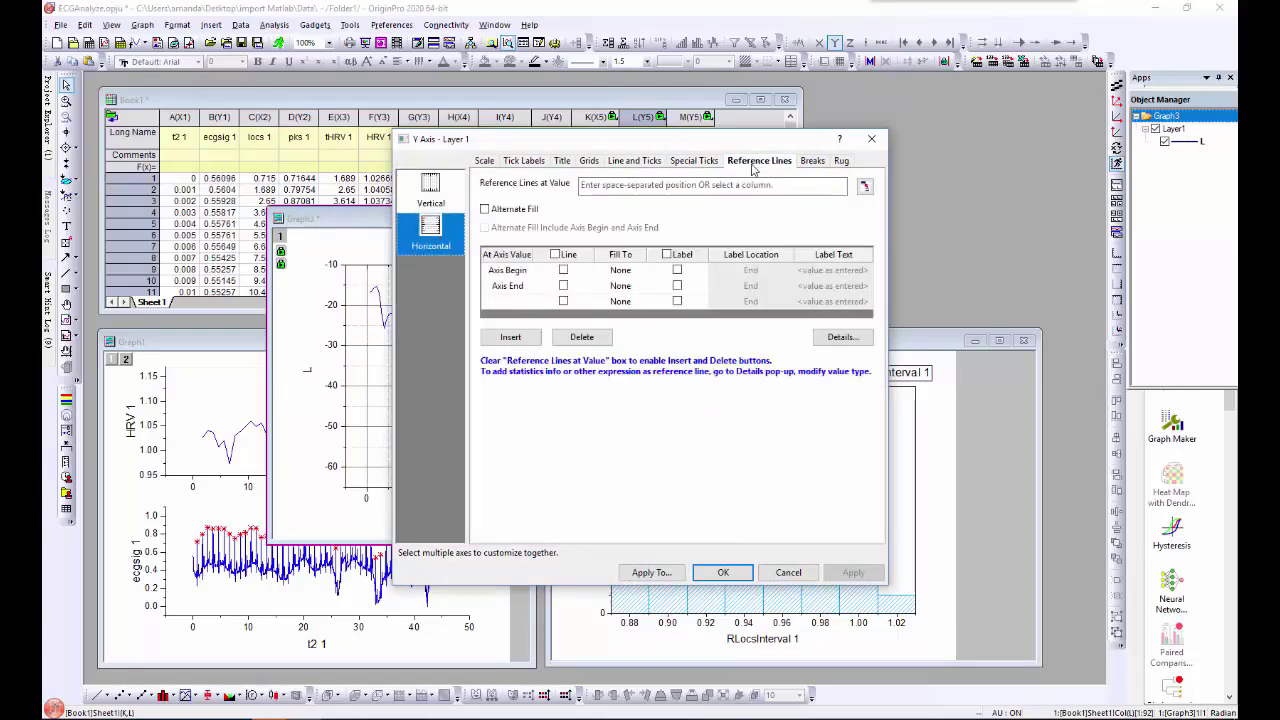
click(865, 187)
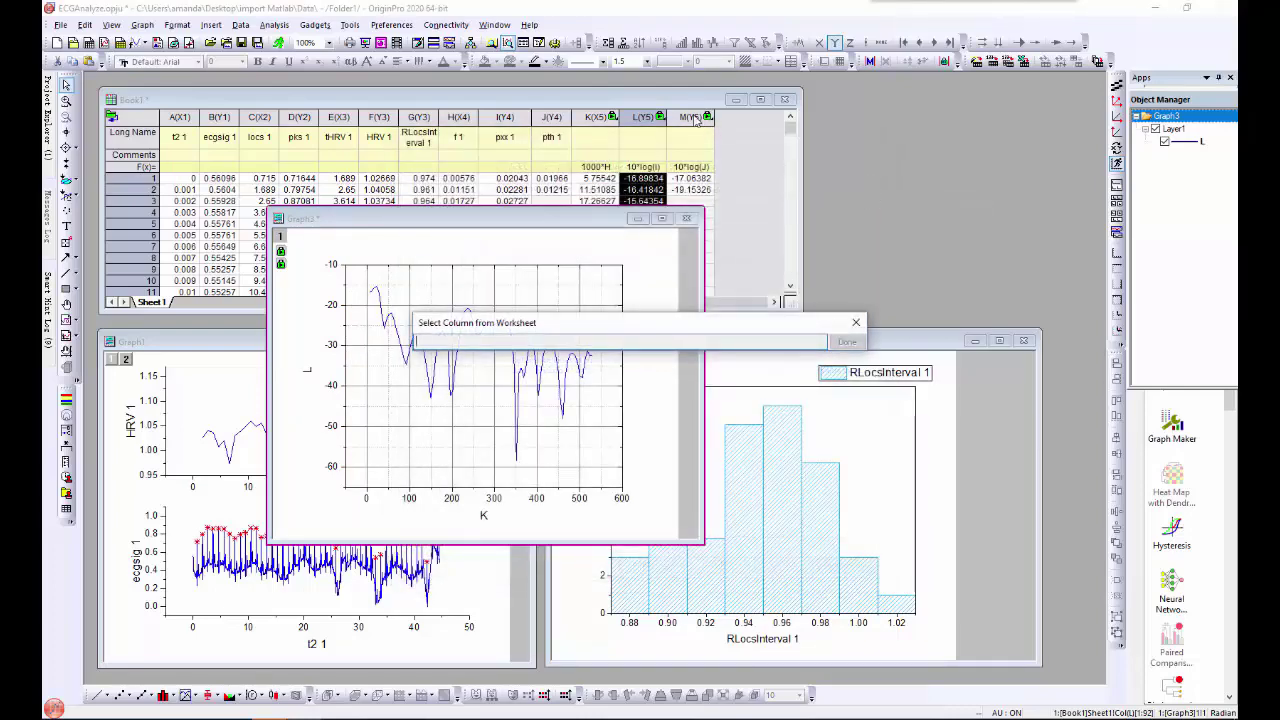
click(697, 118)
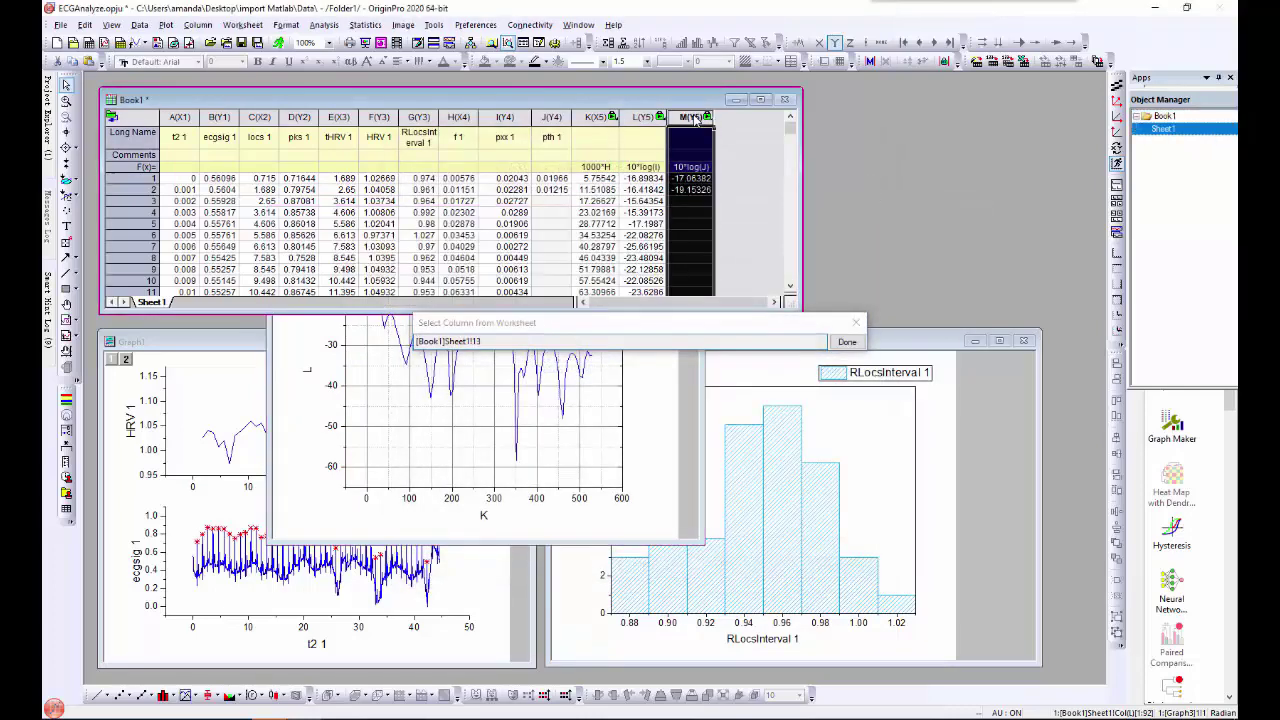
click(847, 341)
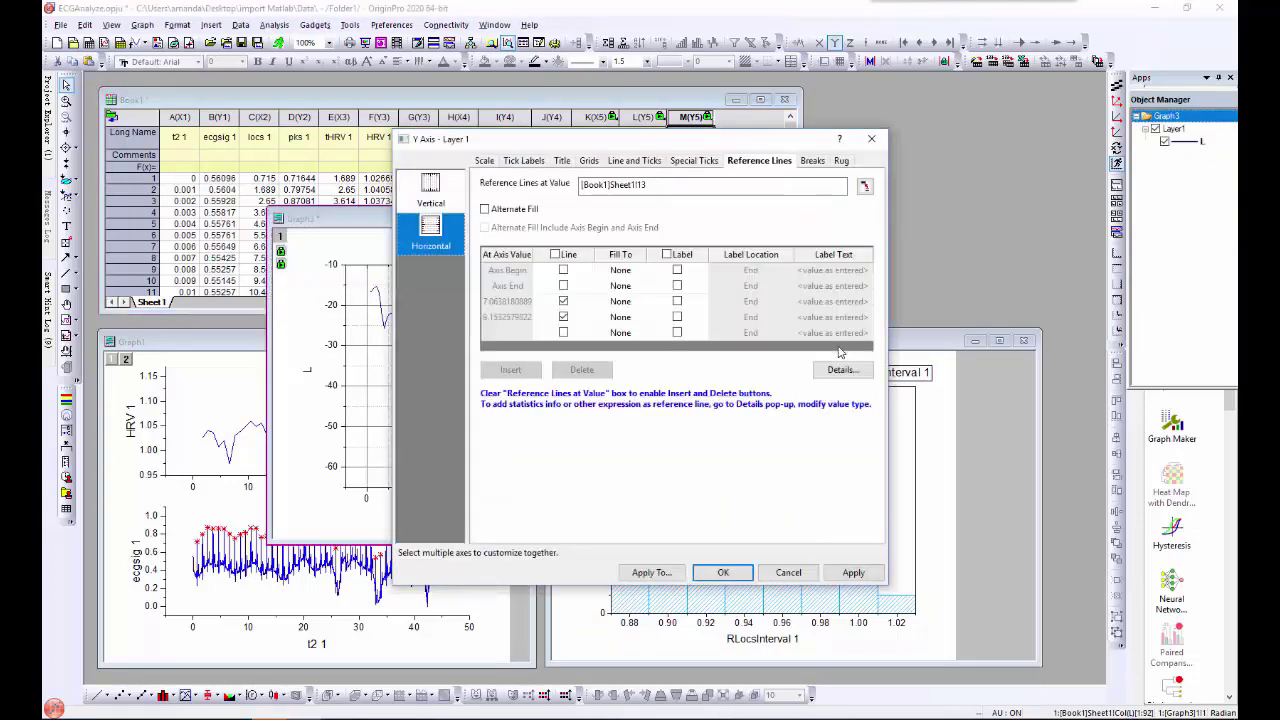
Make both reference lines blue with Auto Format turned off
click(843, 369)
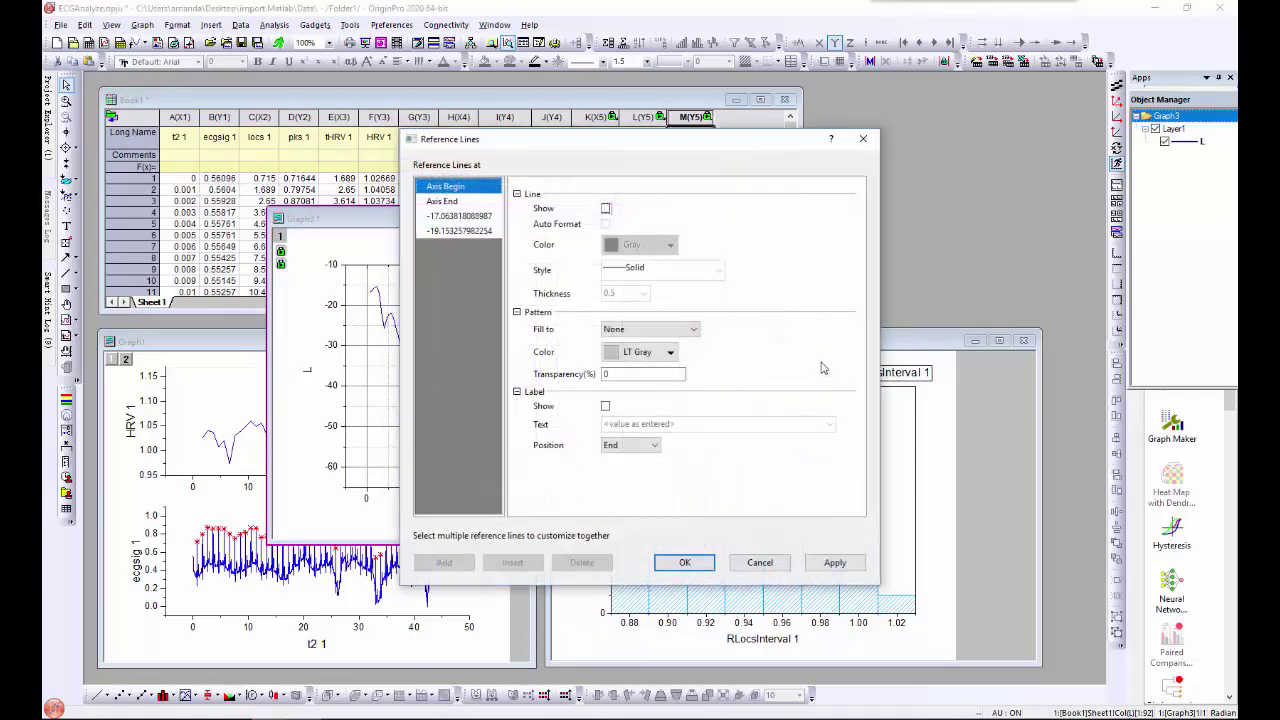
click(481, 222)
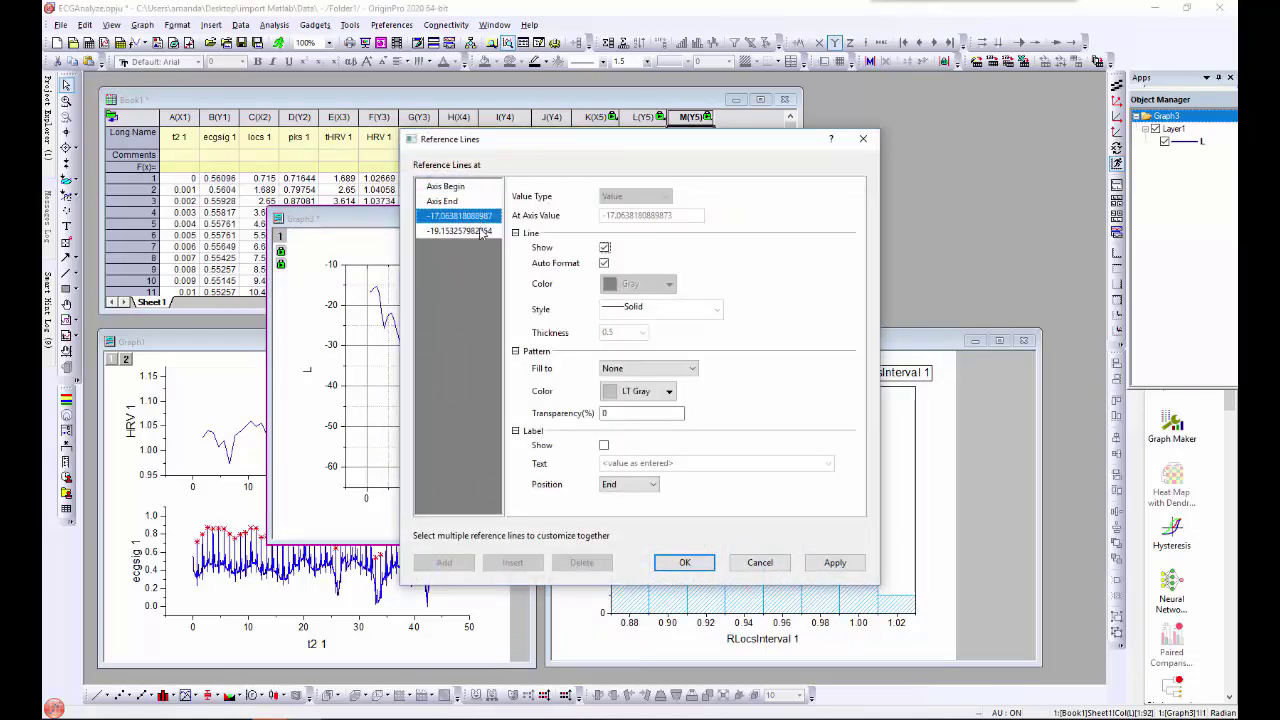
ctrl+click(481, 232)
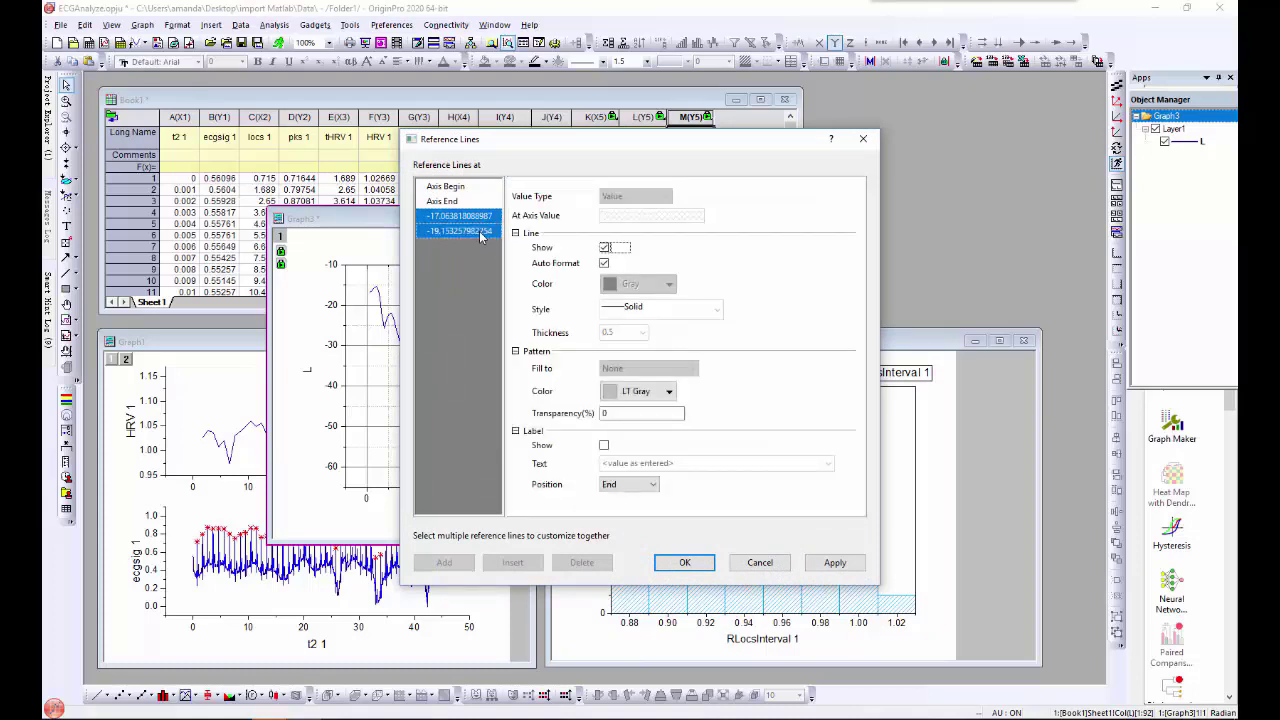
click(604, 263)
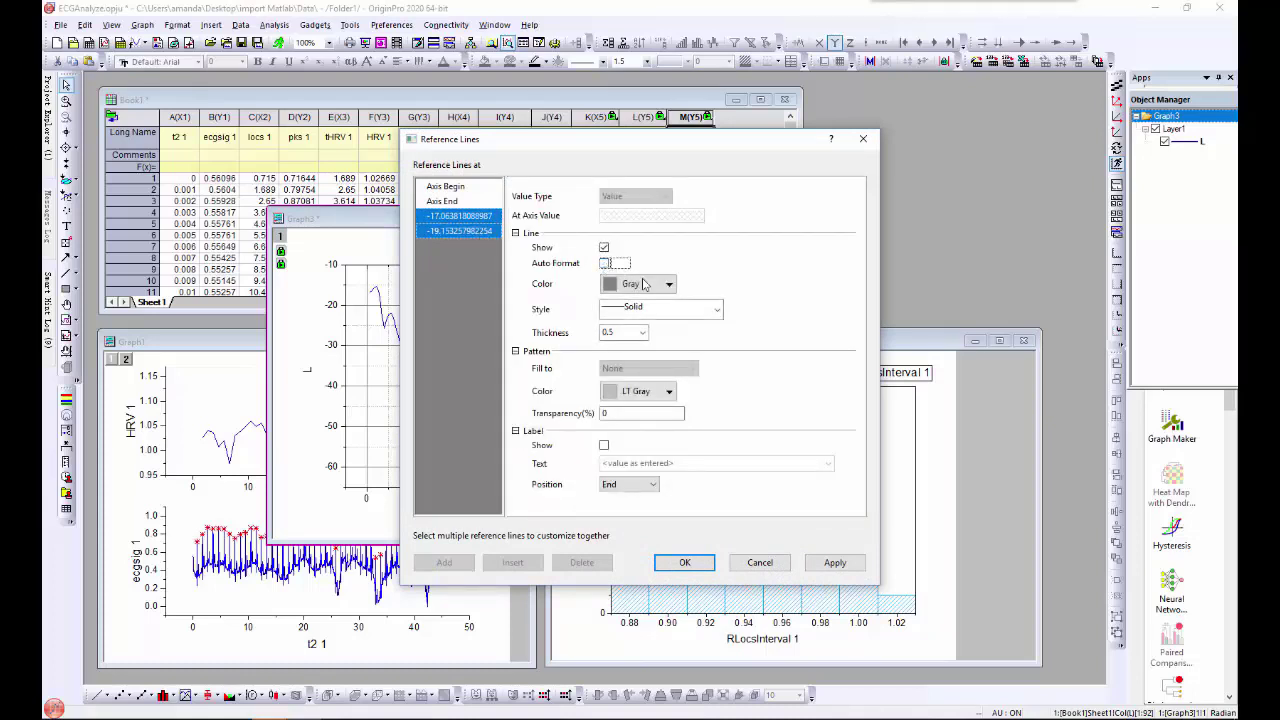
click(657, 285)
click(649, 324)
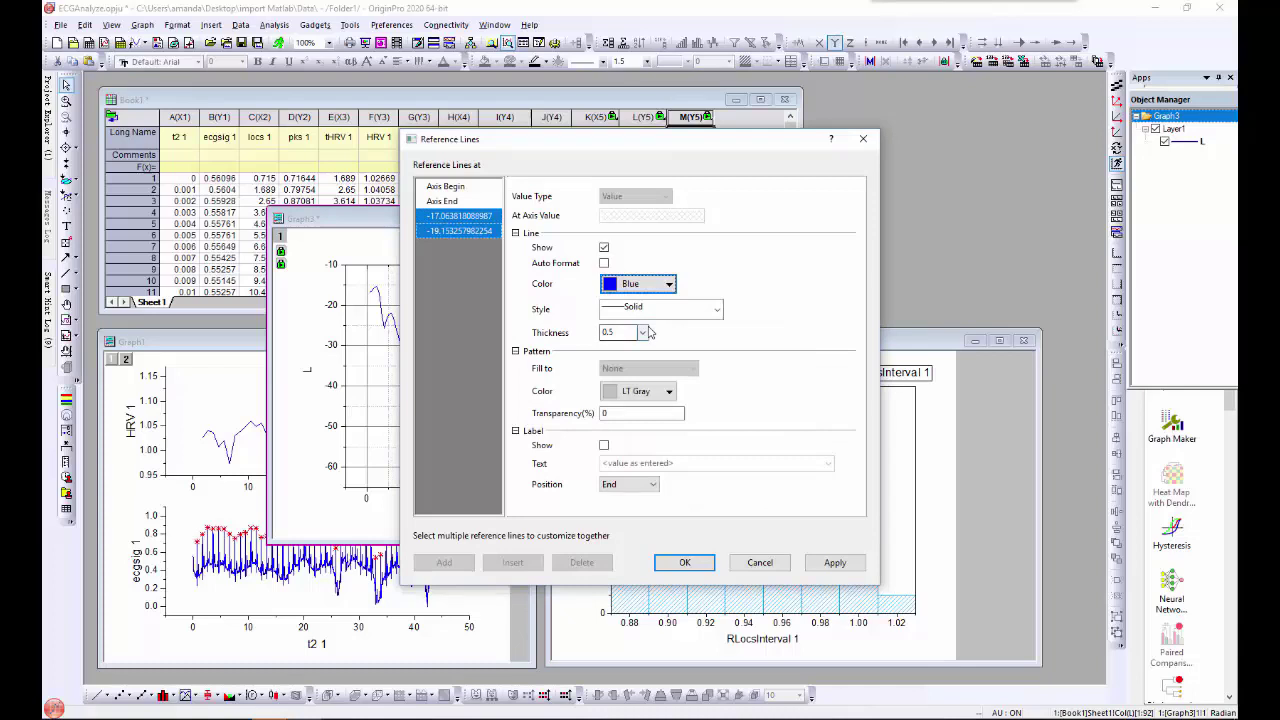
click(837, 561)
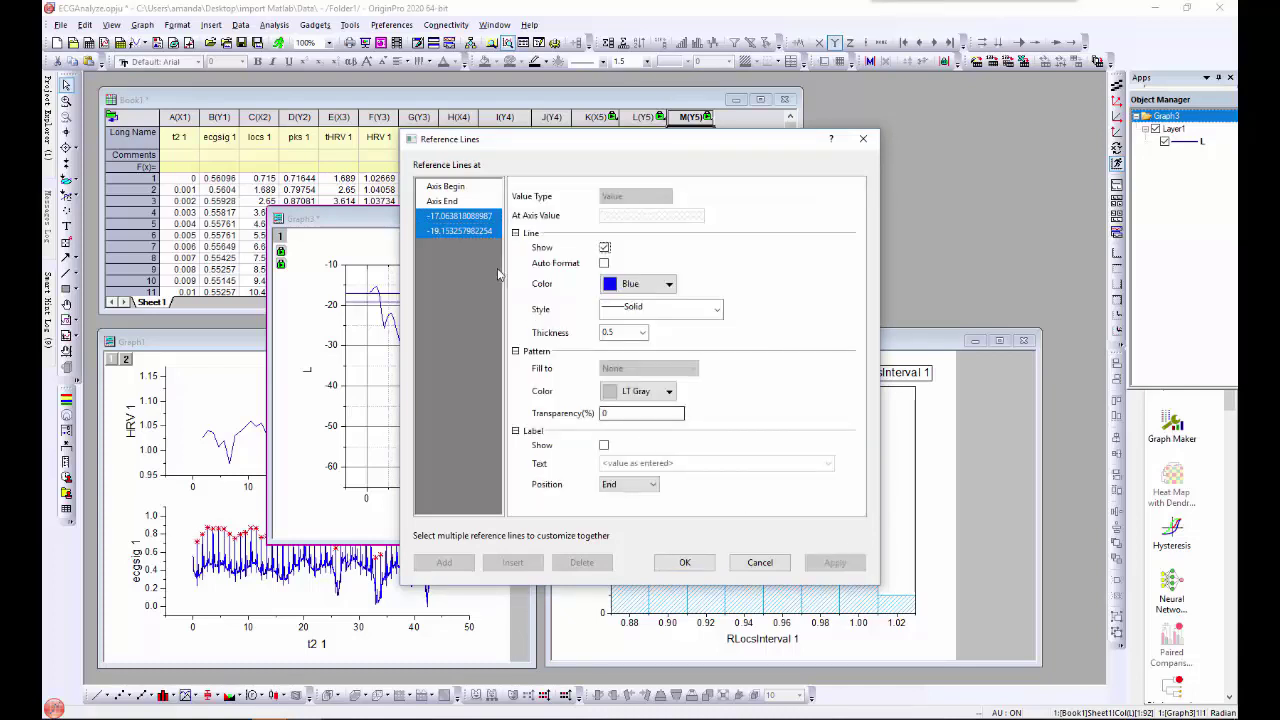
Label the reference lines Pd = 0.95 and Pd = 0.5 and confirm the axis settings
click(472, 216)
click(604, 445)
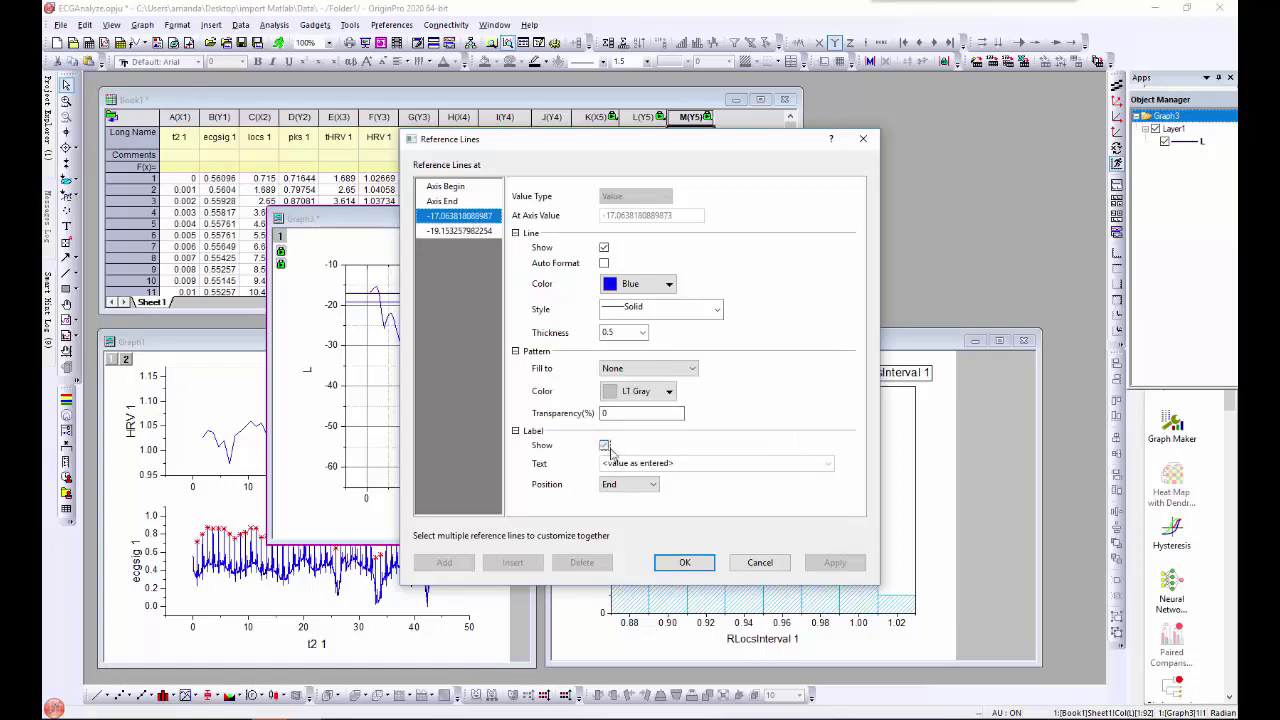
click(627, 463)
text(Pd)
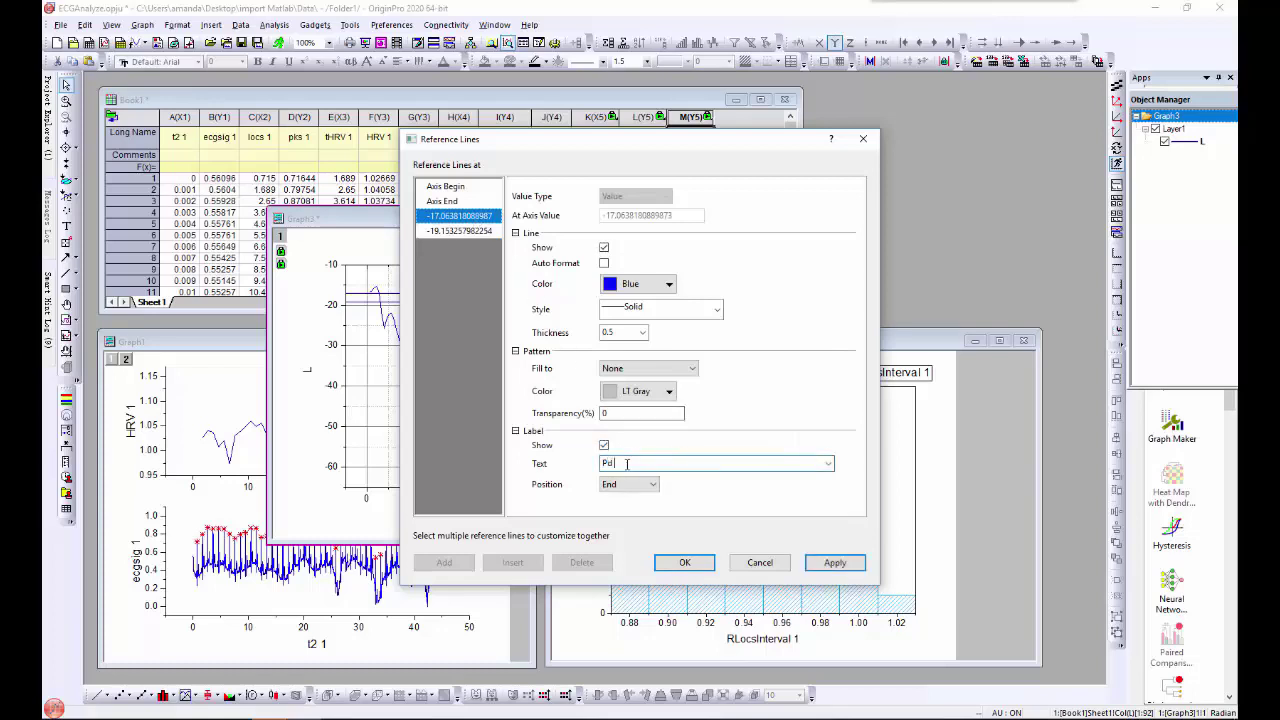
text( = 0.95)
click(463, 231)
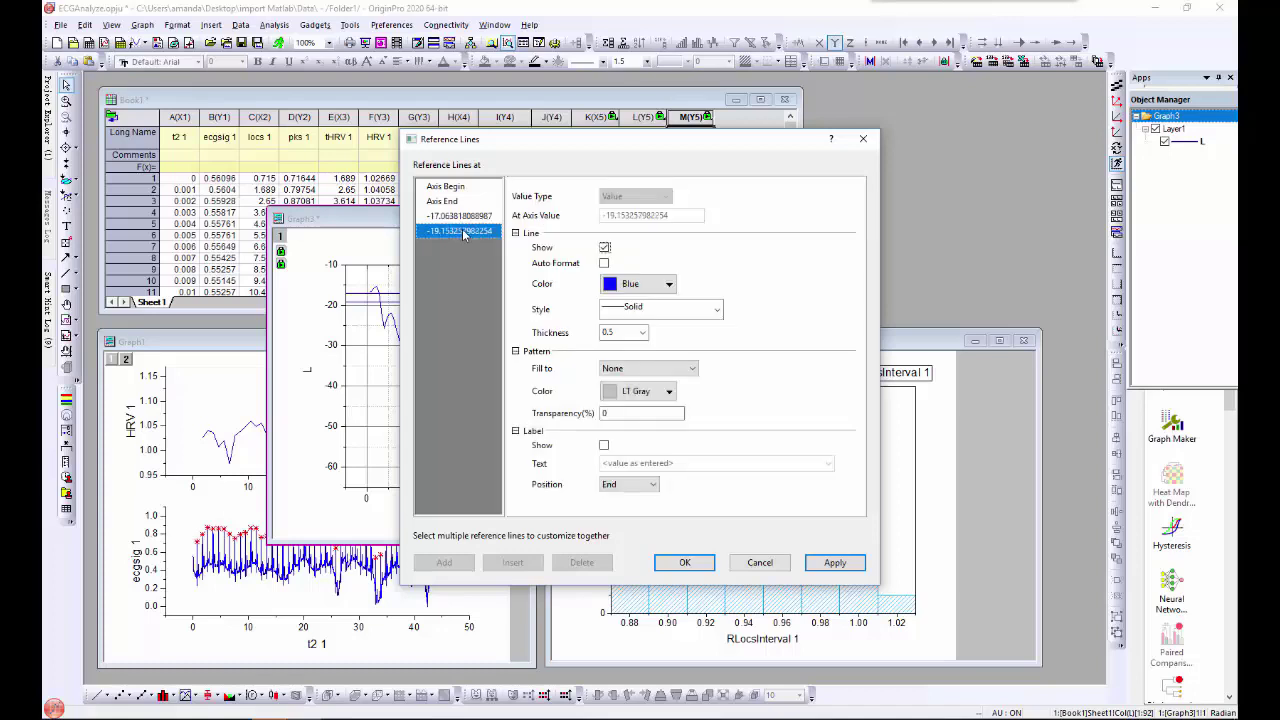
click(606, 446)
text(Pd = 0.5)
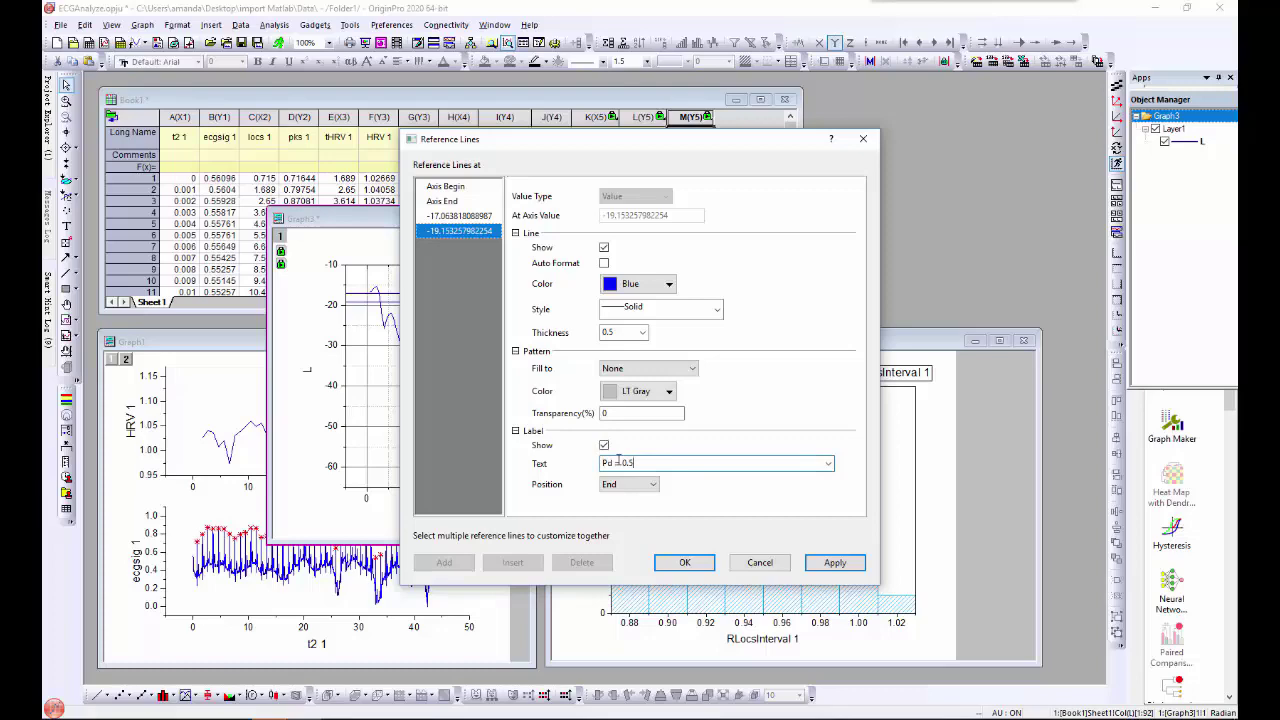
click(682, 563)
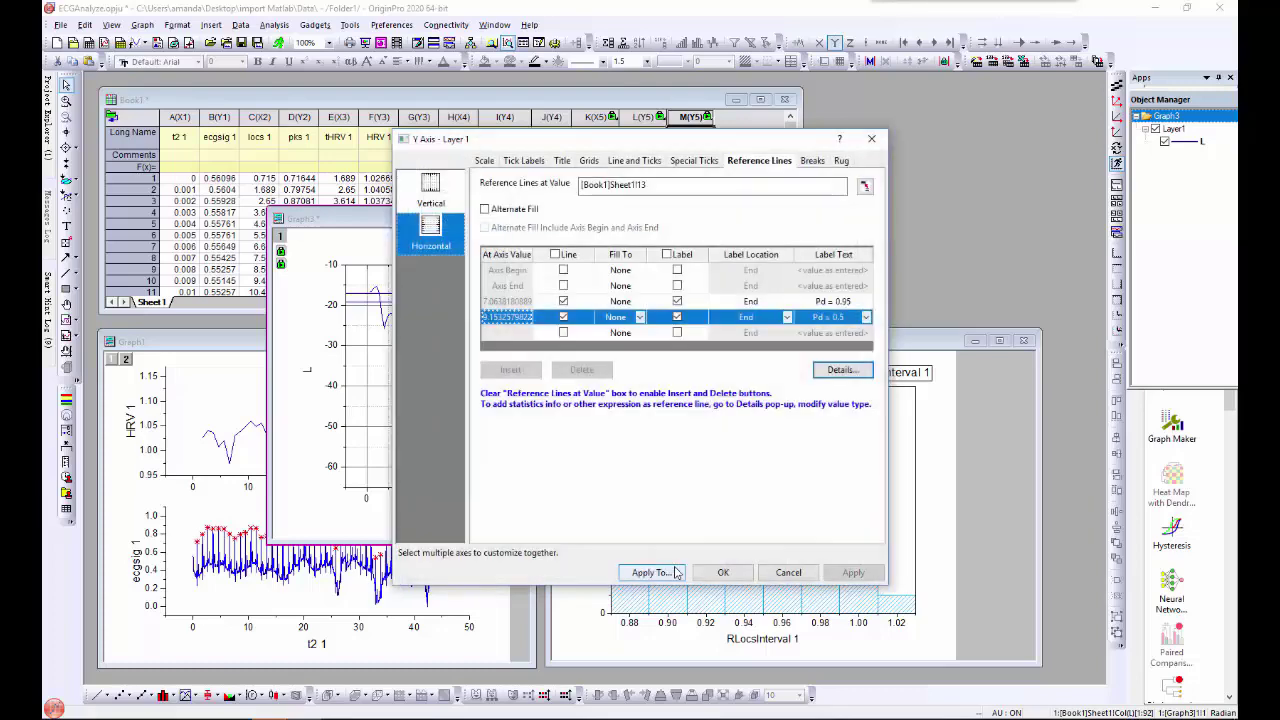
click(713, 574)
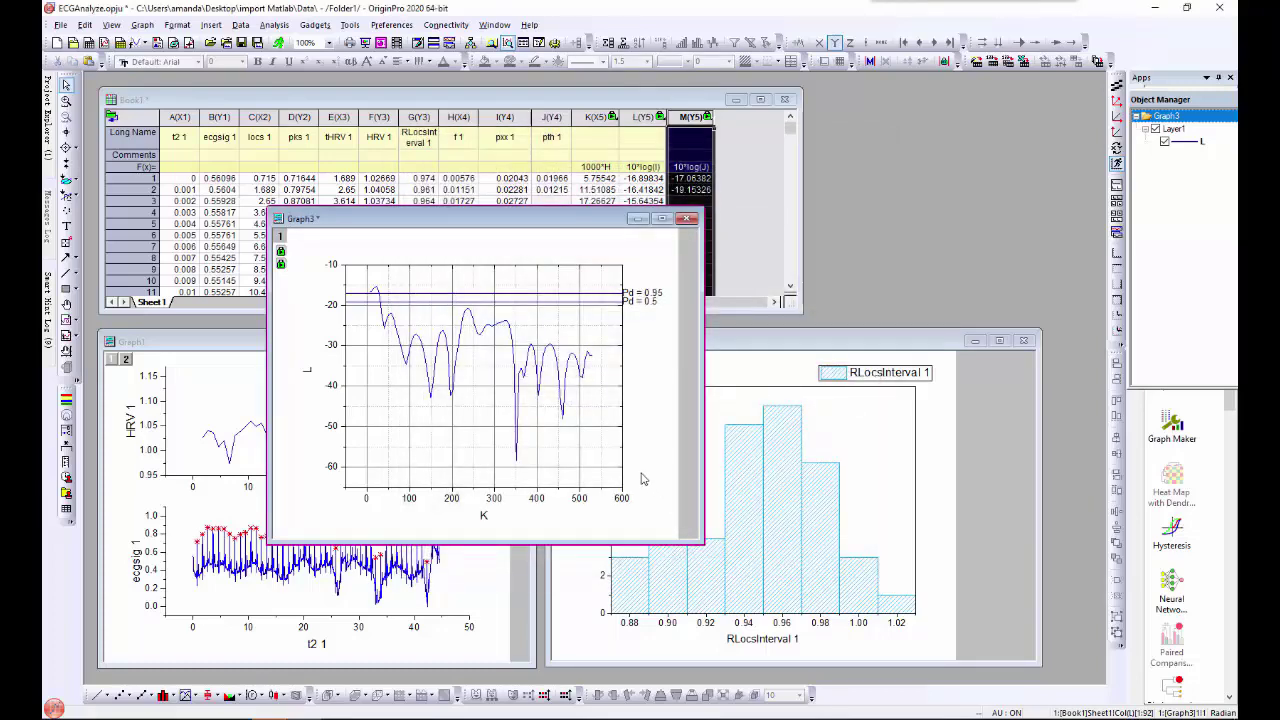
click(760, 272)
Tile the four windows and enable Exclude Imported When Saving on Book1's MATLAB connector
click(578, 24)
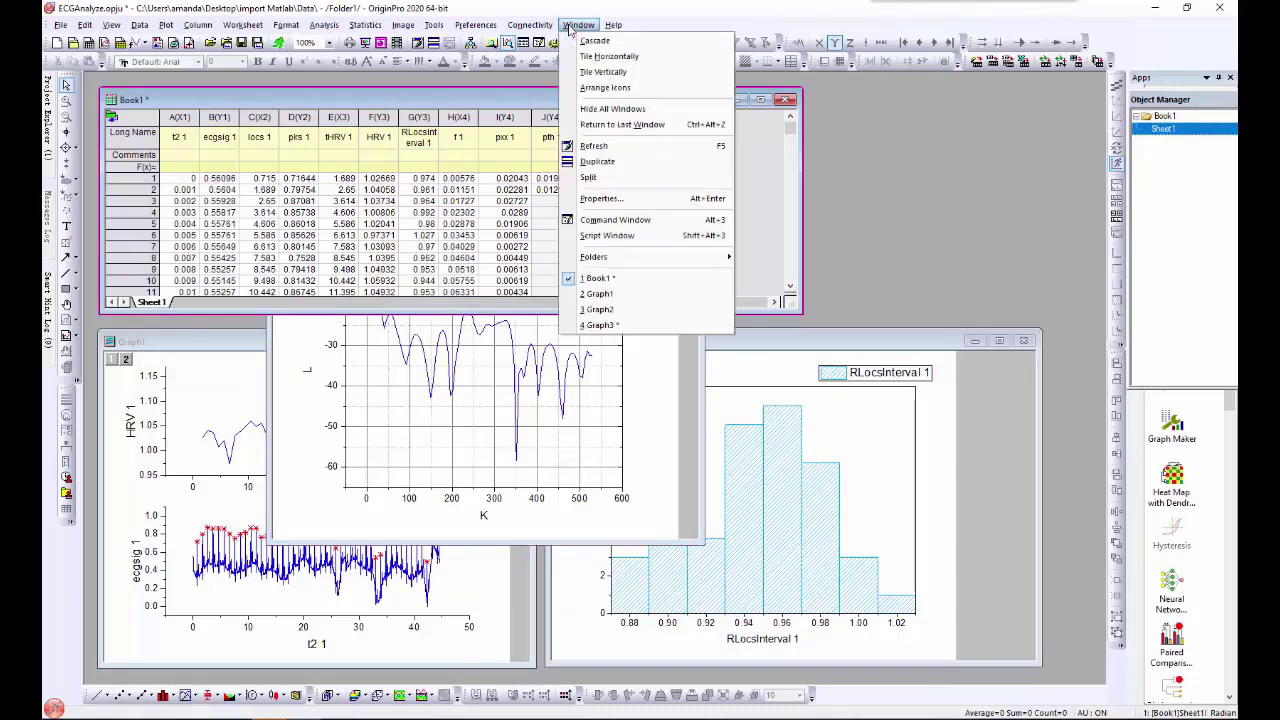
click(590, 56)
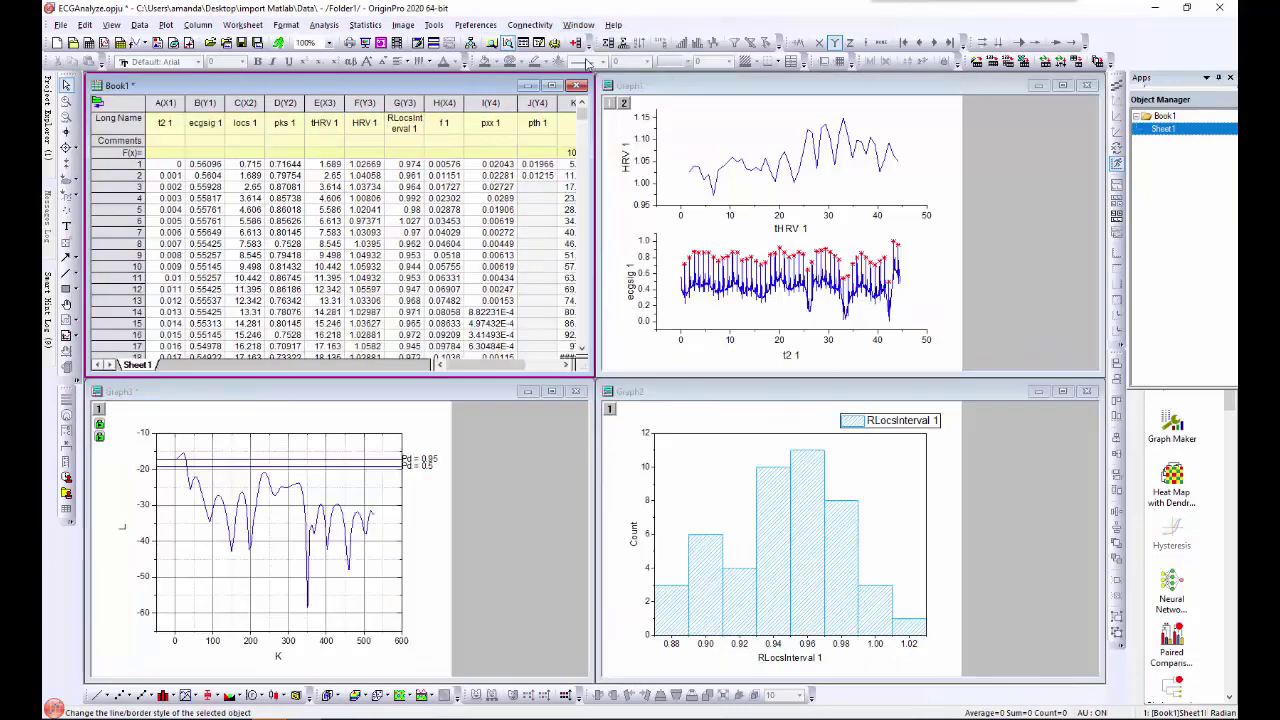
click(97, 102)
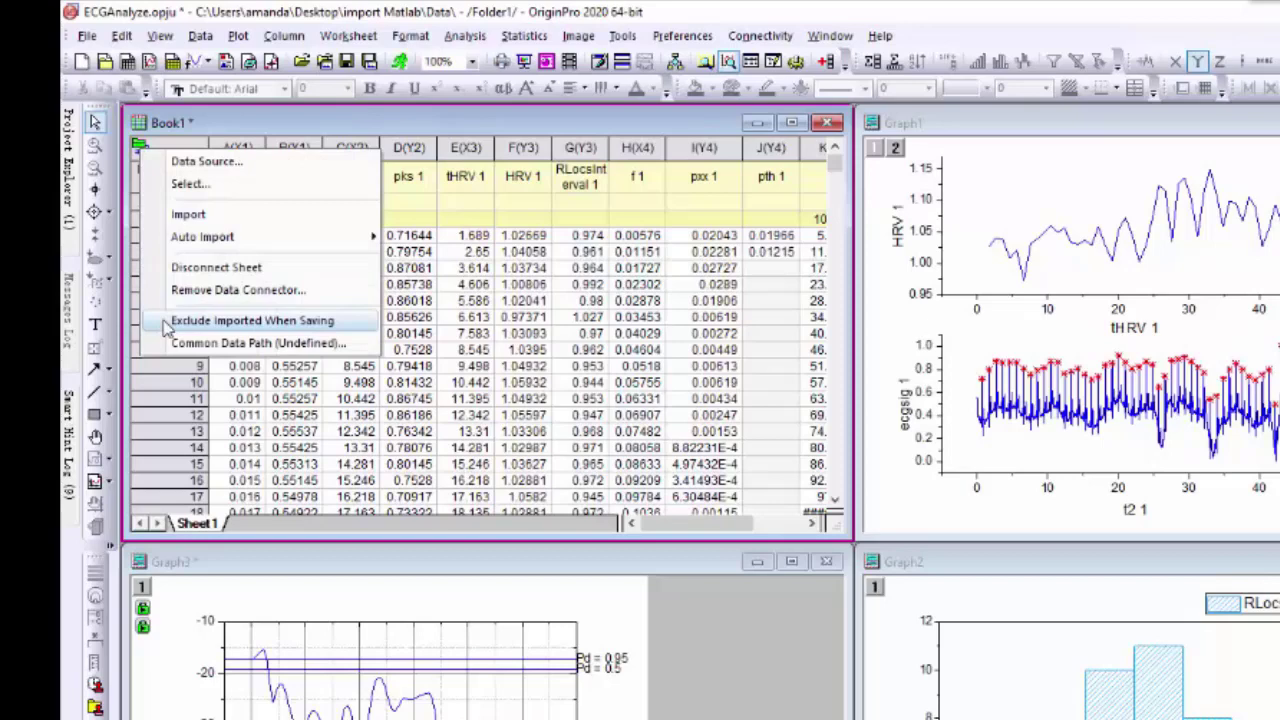
click(165, 322)
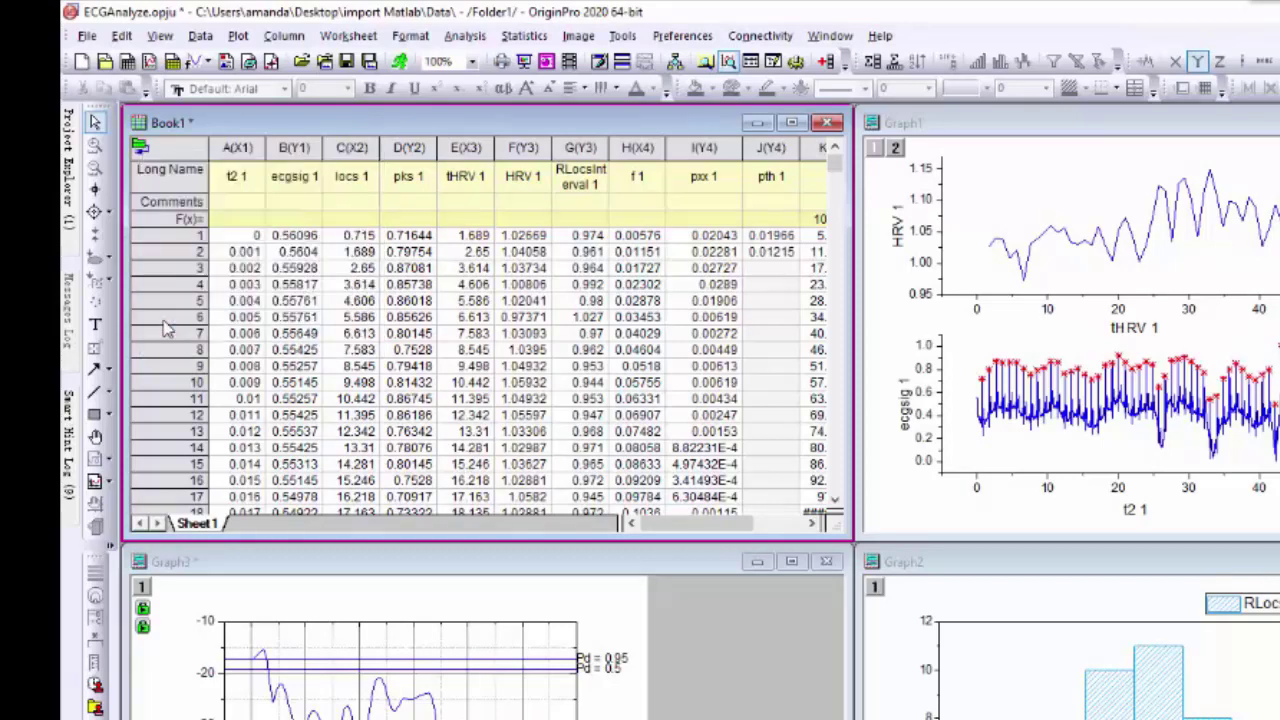
click(142, 152)
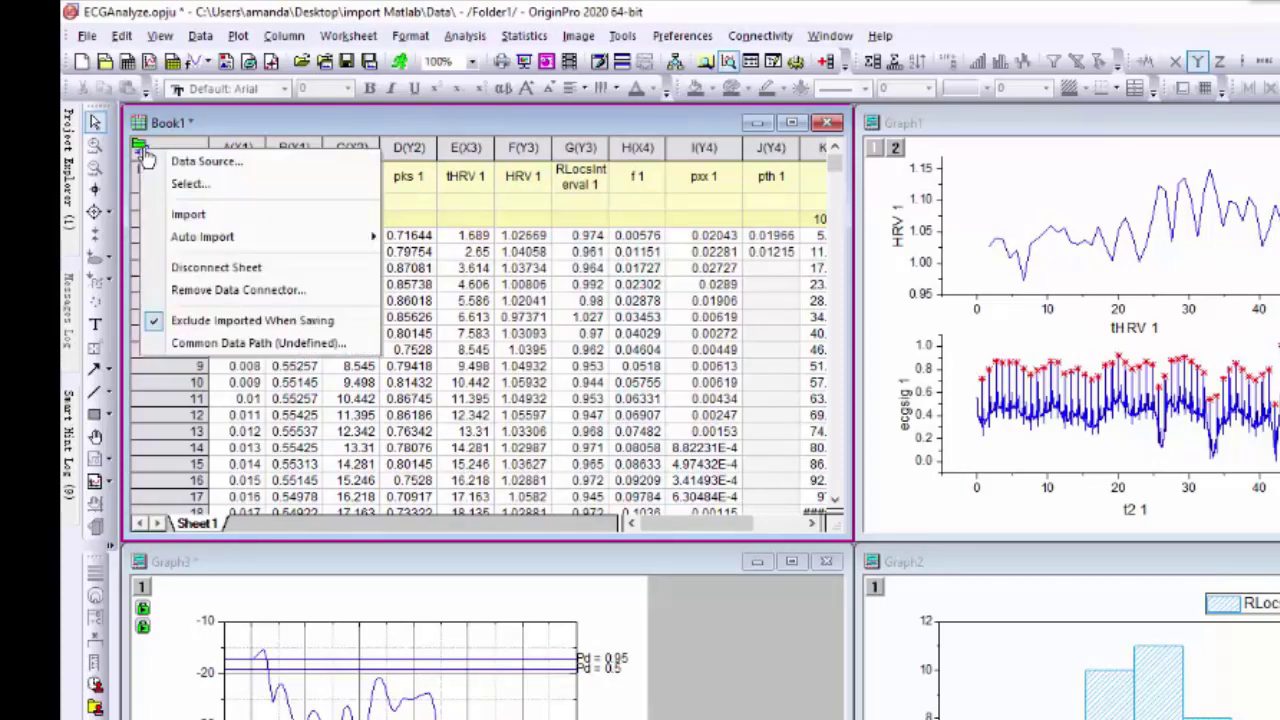
Save the ECGAnalyze project and start a new project
click(205, 127)
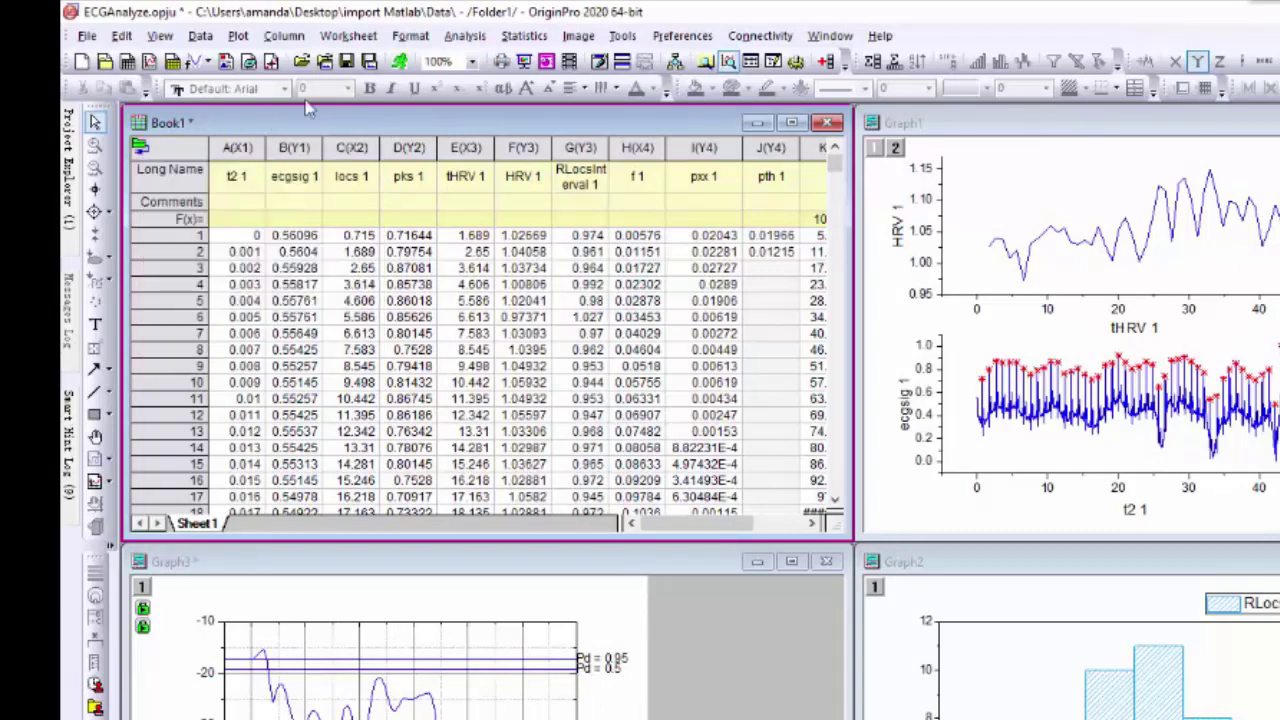
click(347, 64)
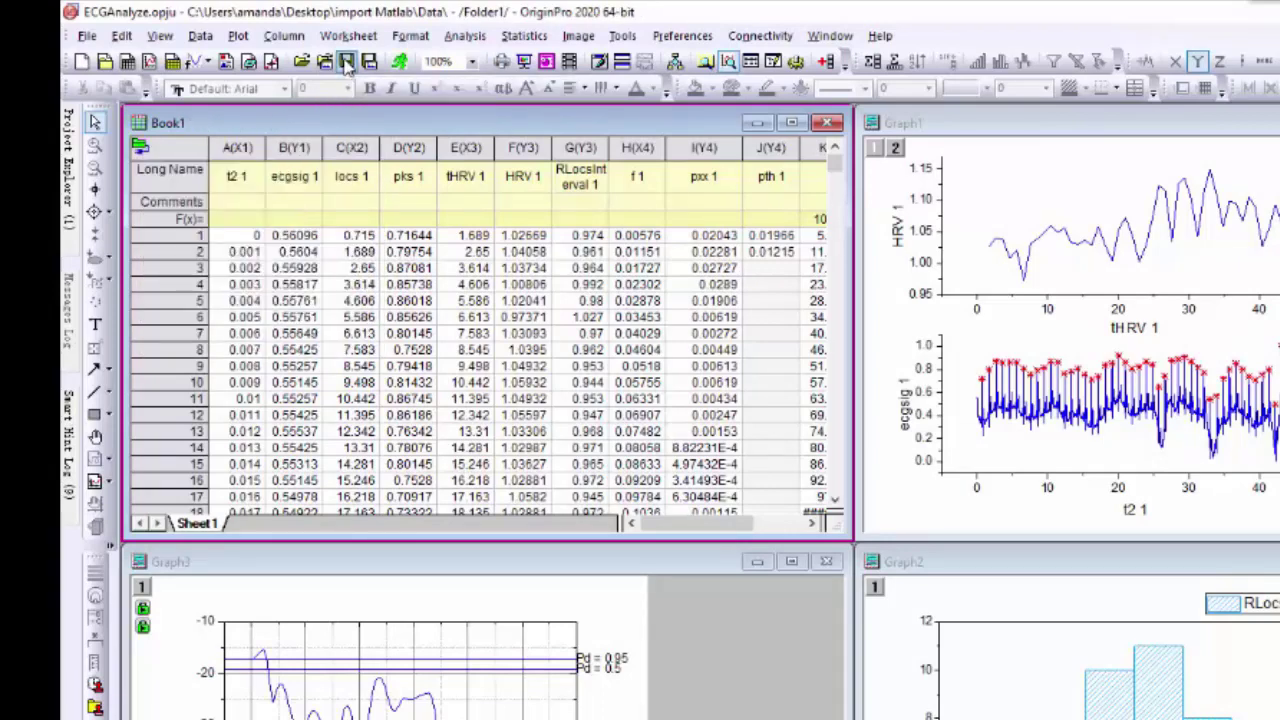
click(81, 62)
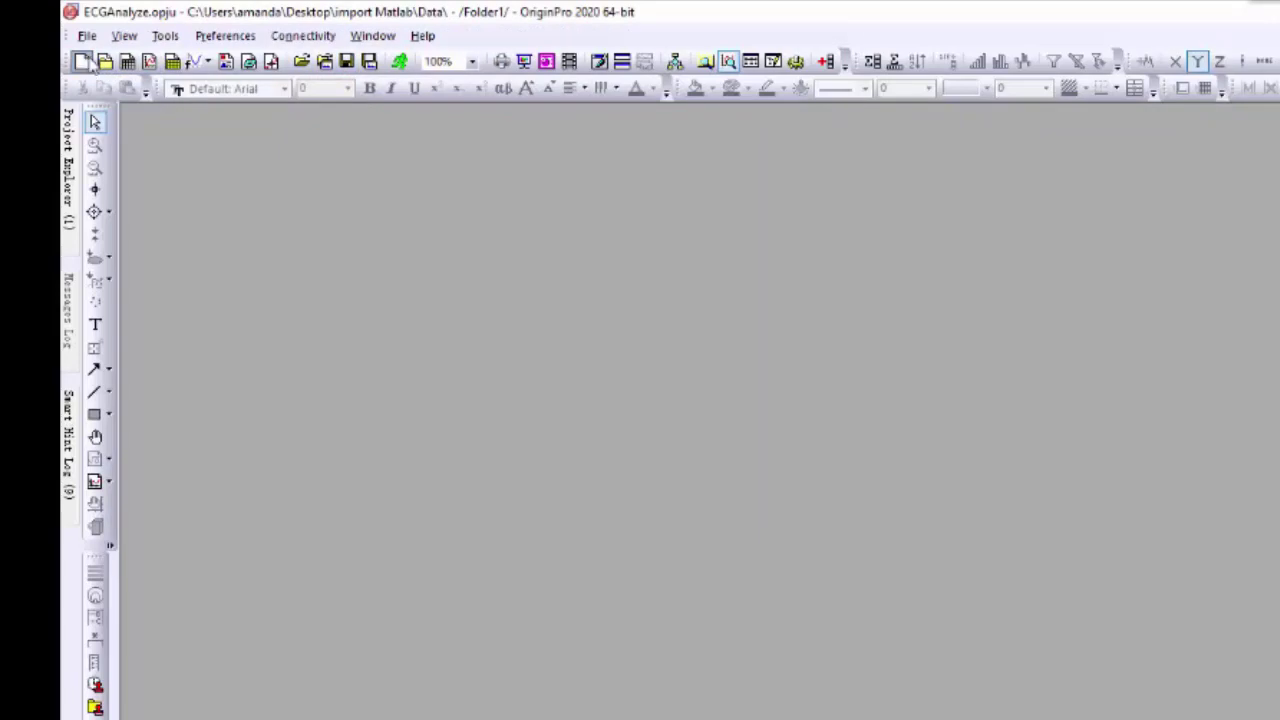
Reopen ECGAnalyze from recent projects and drag the data file onto Graph1 to reimport
click(87, 36)
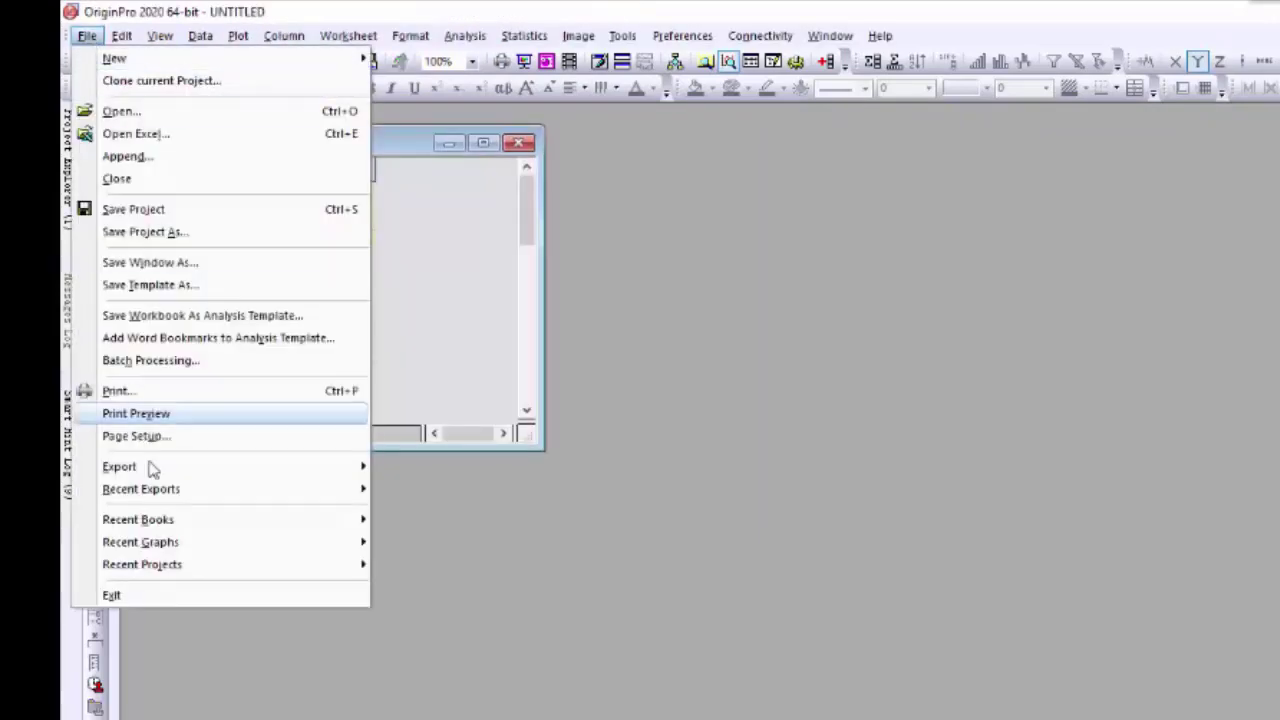
mouse_move(142, 564)
click(477, 565)
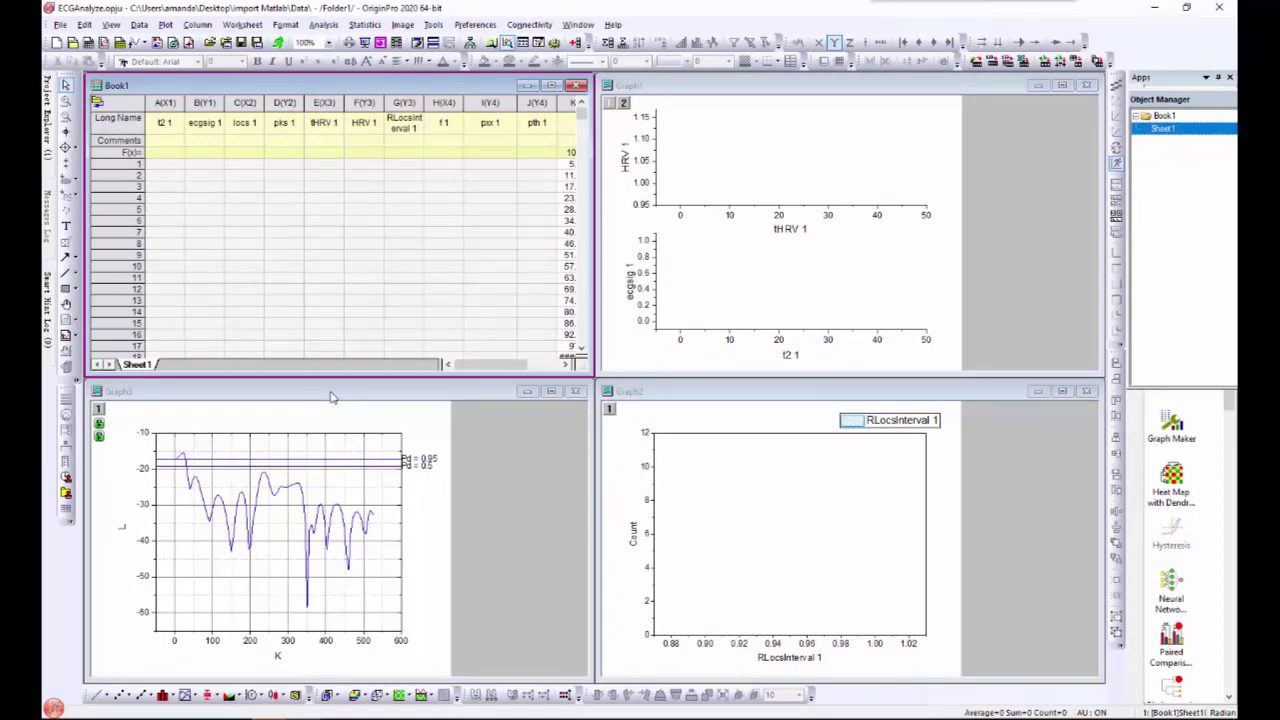
click(710, 268)
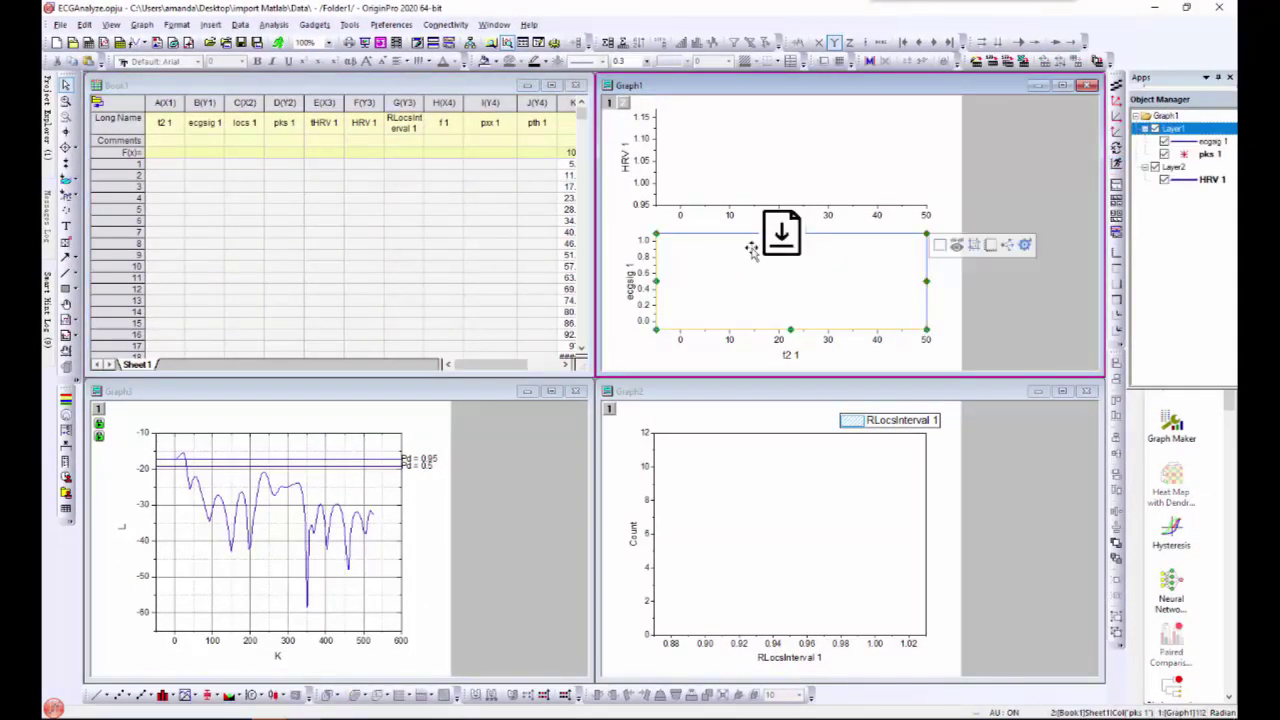
drag(783, 235, 787, 233)
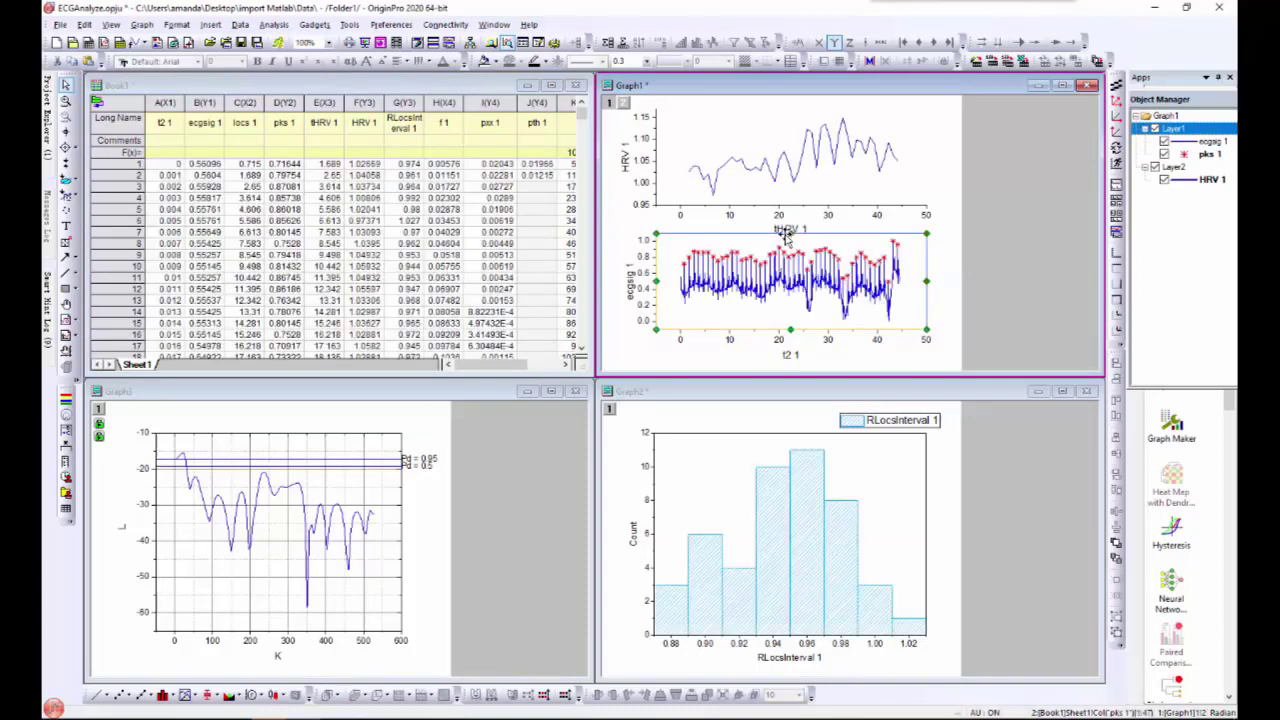